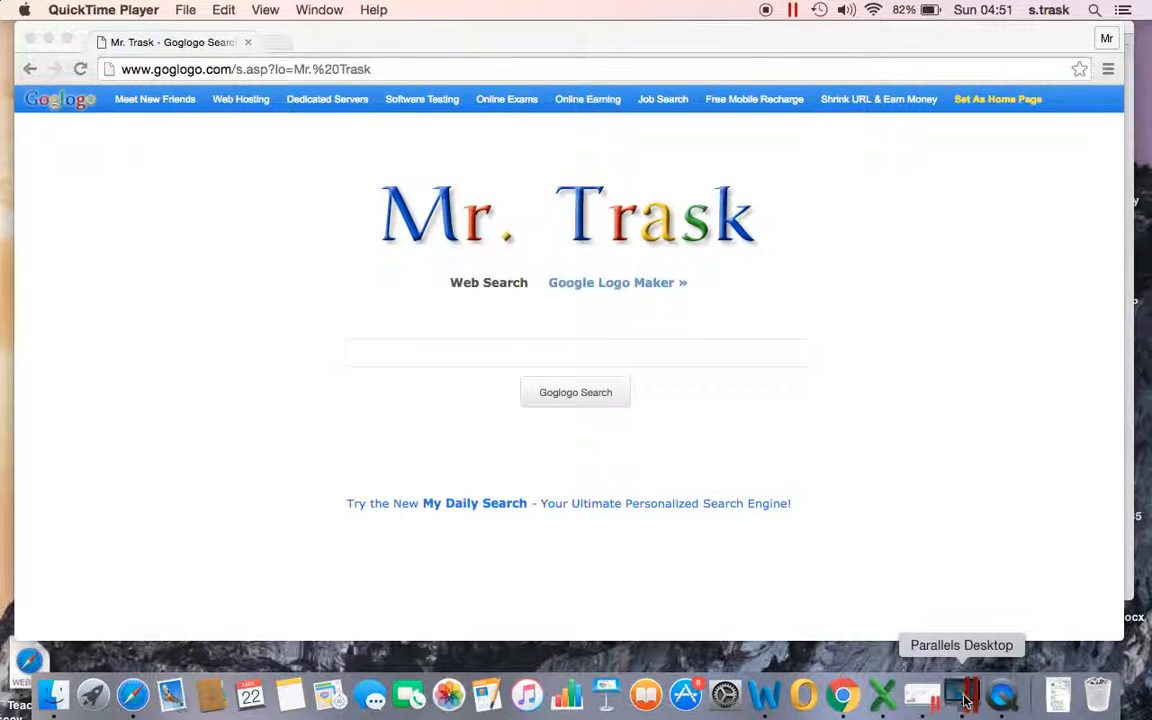
Switch to the Pat Moldy Tours teacher spreadsheet in Excel, running in the Parallels Desktop Windows machine.
click(962, 695)
click(852, 413)
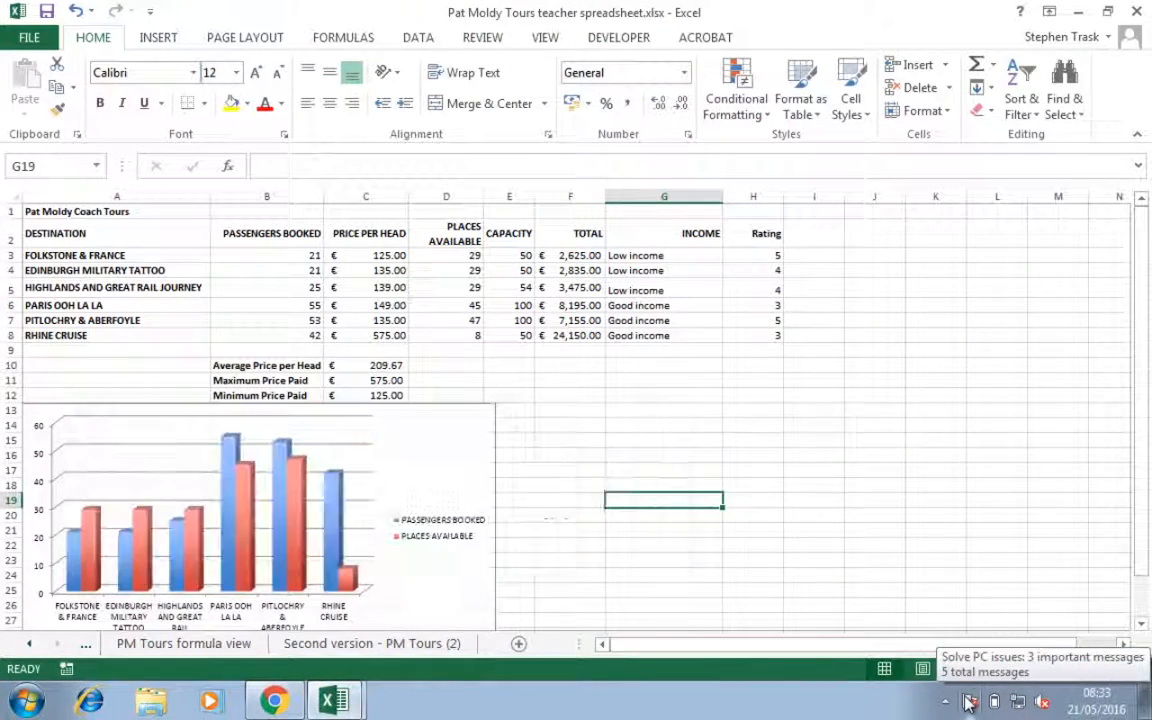
click(852, 411)
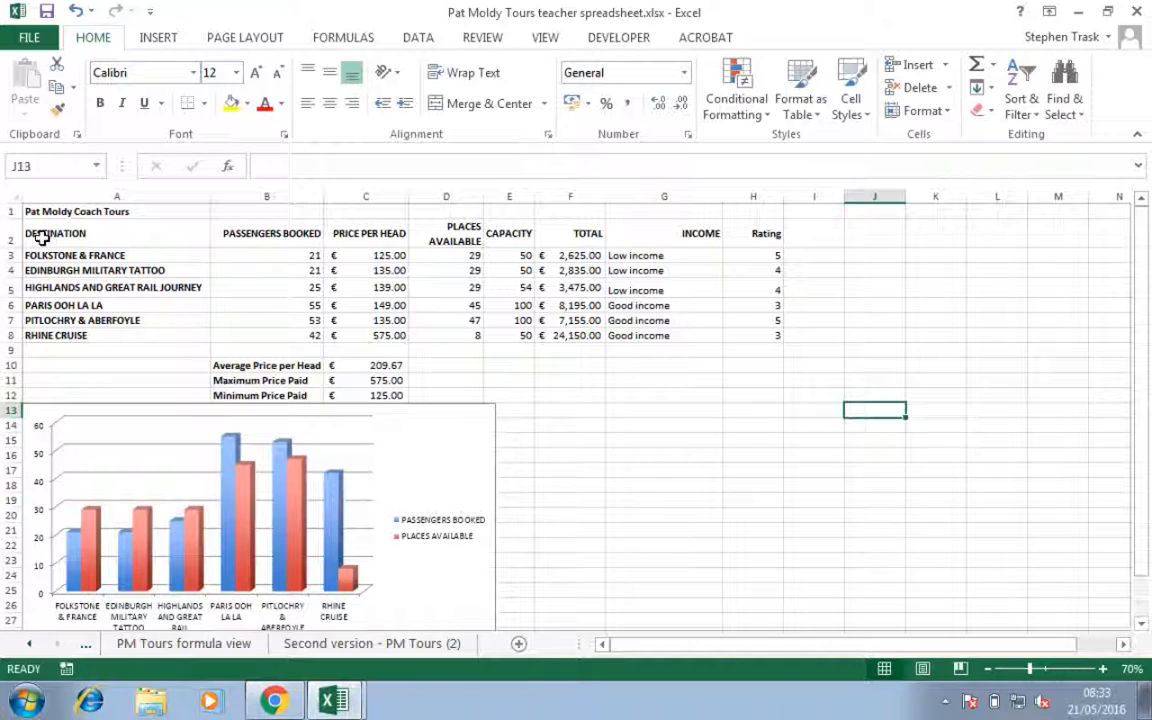
Examine the Highlands and Great Rail Journey row cell by cell, from passengers booked through the total and income formulas.
click(175, 265)
click(302, 283)
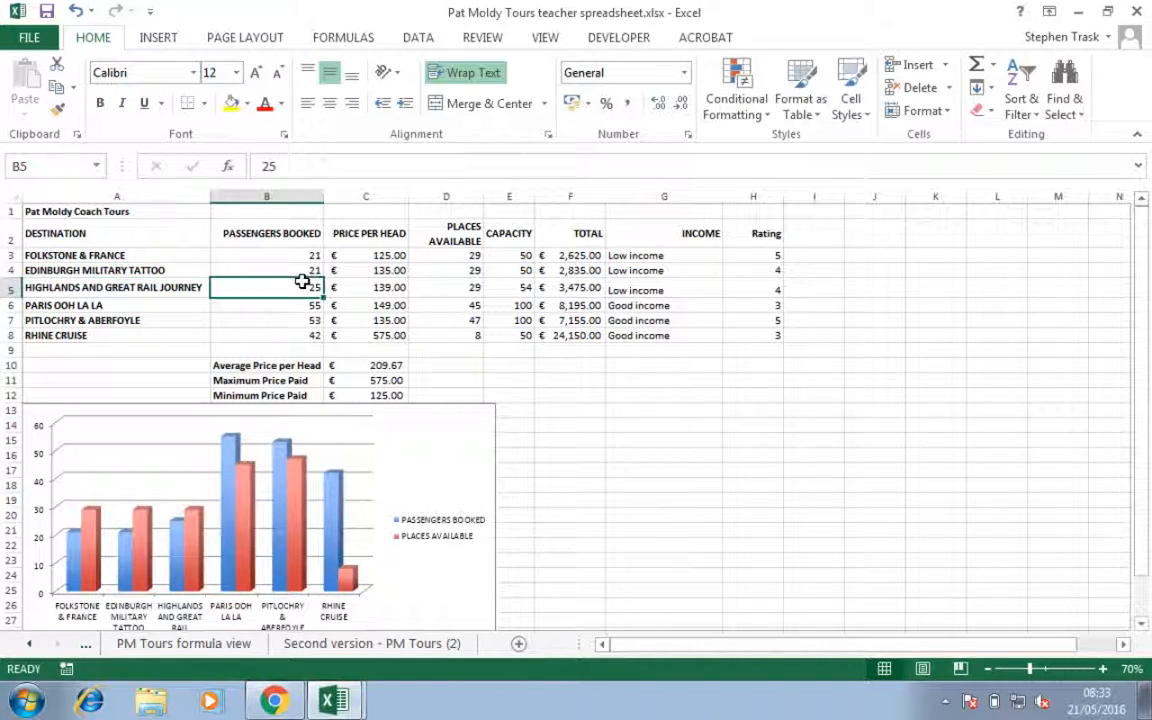
key(Right)
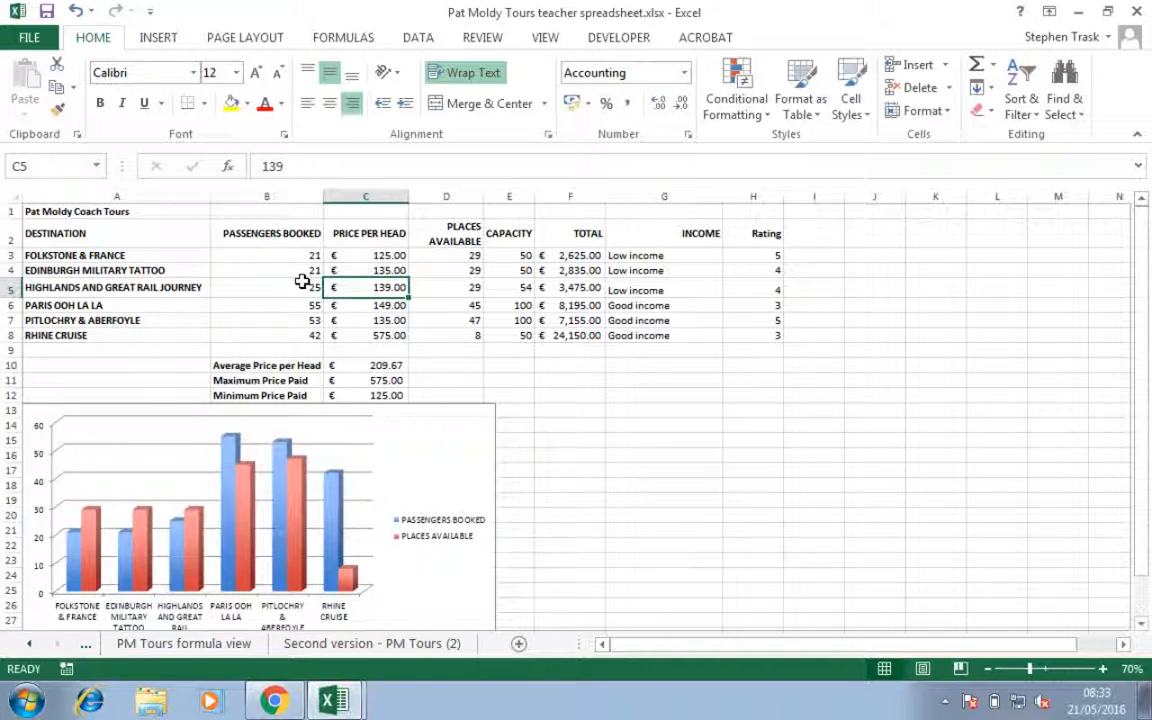
key(Right)
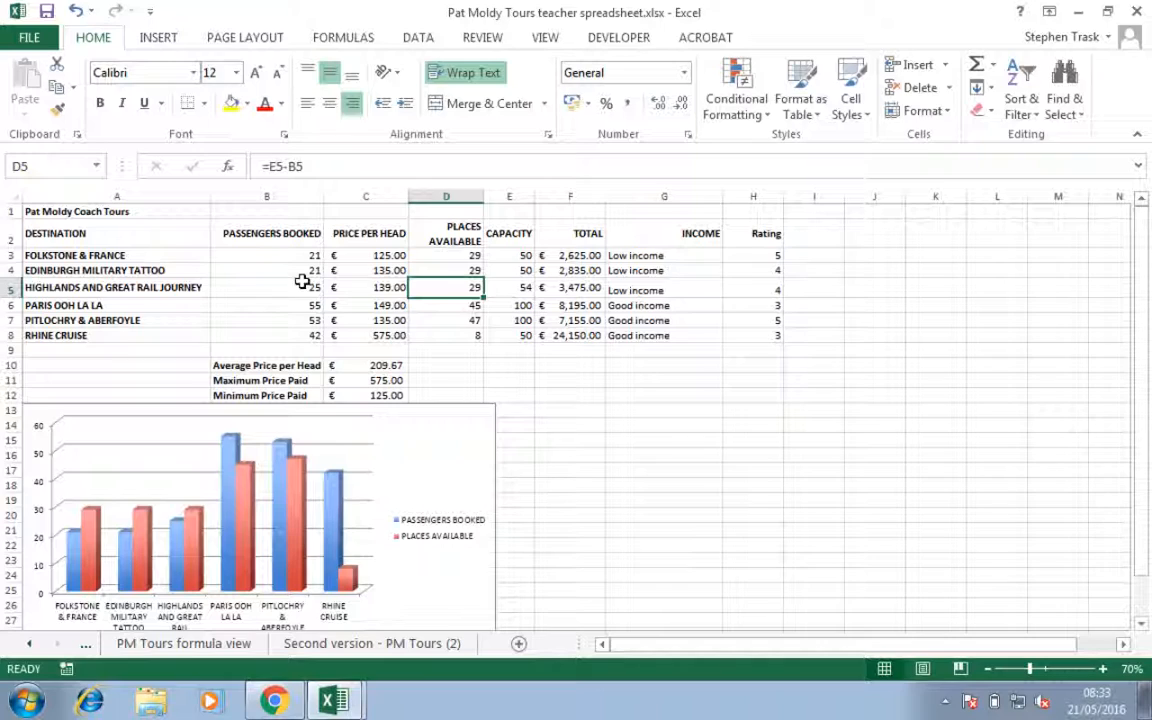
key(Right)
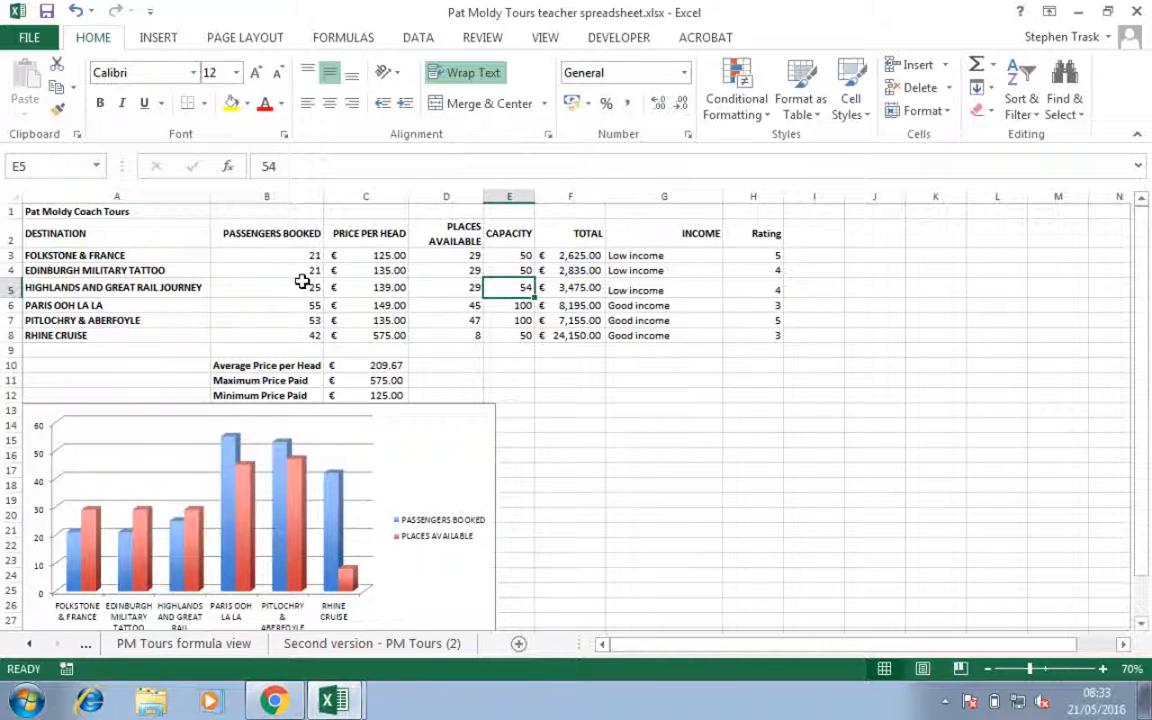
key(Right)
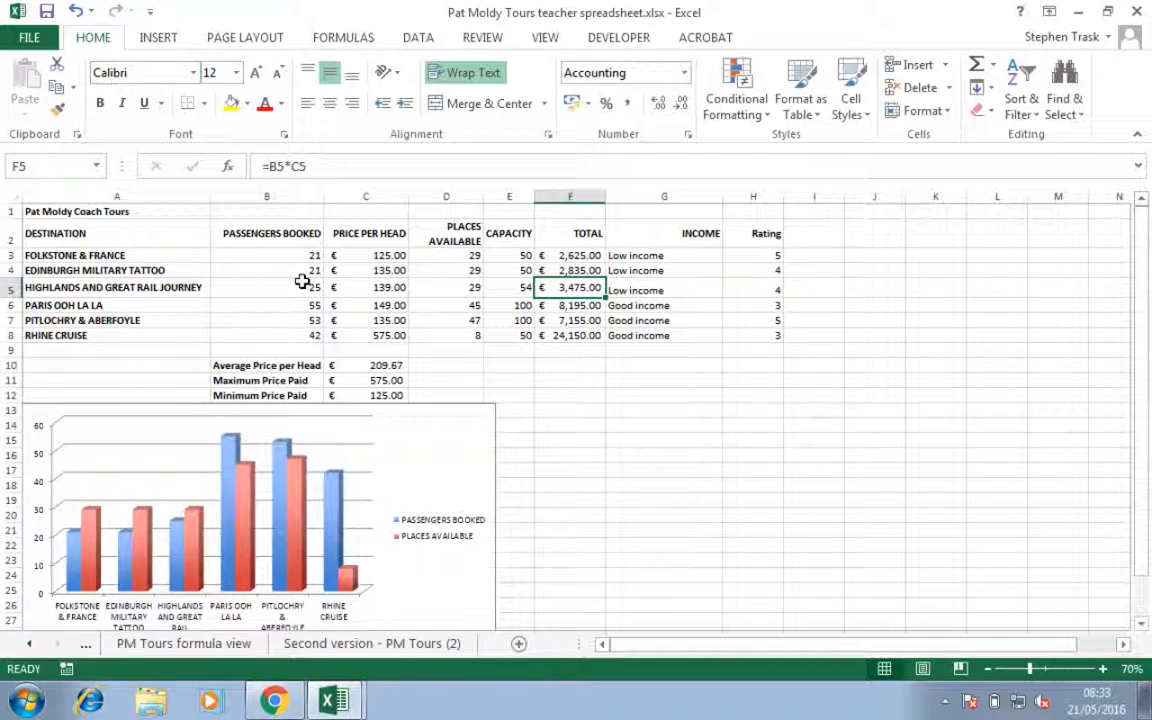
key(Right)
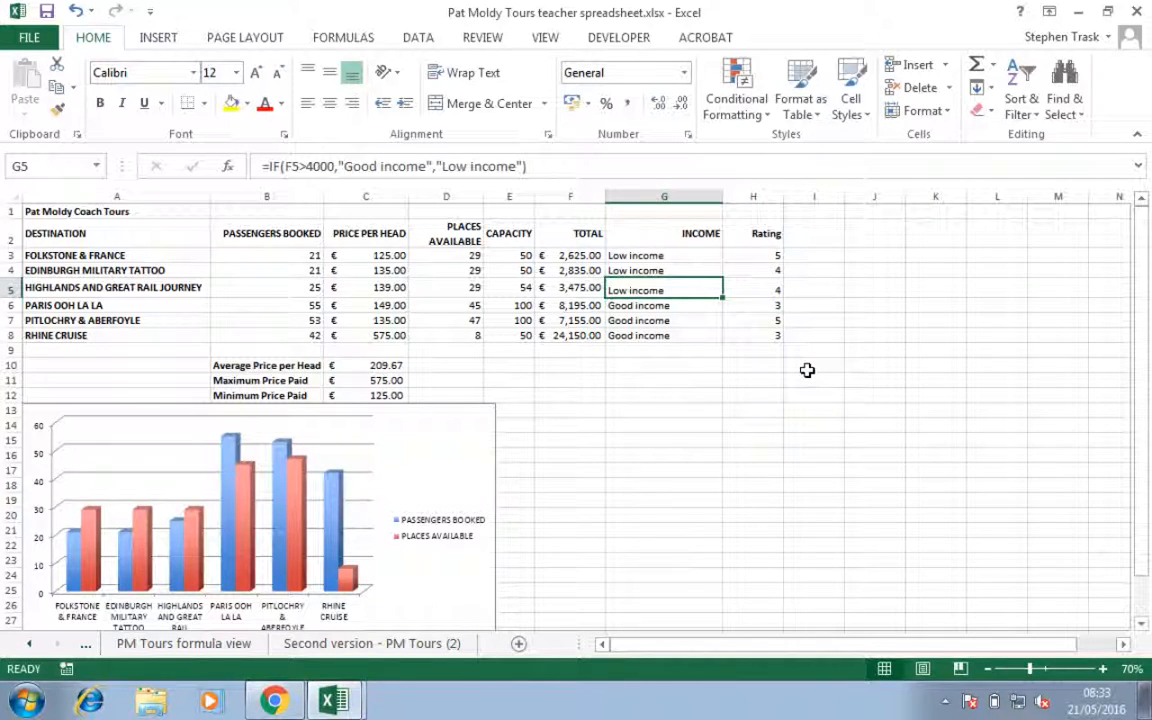
Examine the tour ratings in H3:H8 at 90% zoom.
click(772, 272)
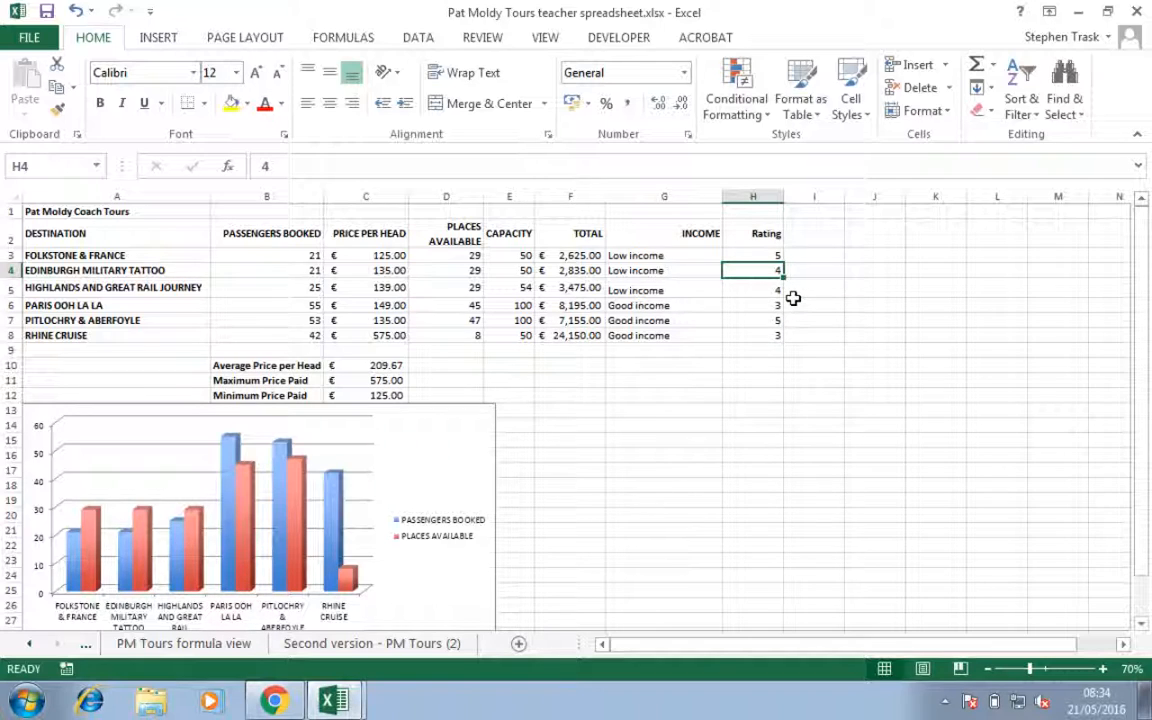
click(762, 252)
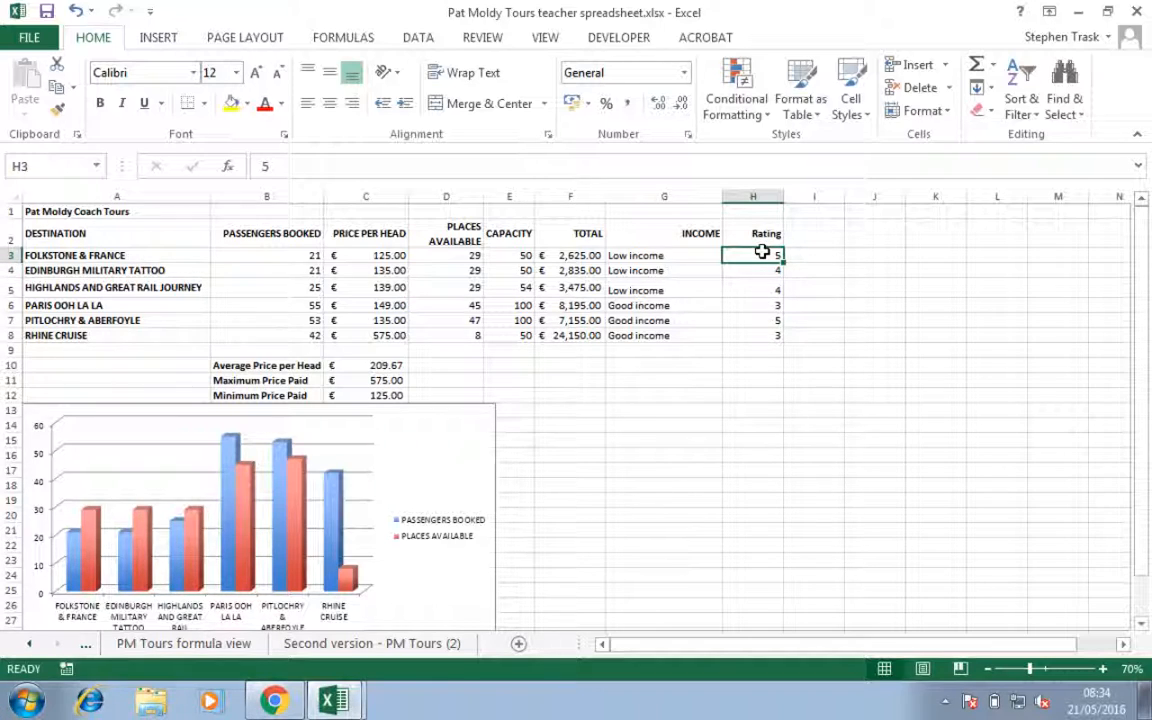
click(1104, 670)
click(1104, 670)
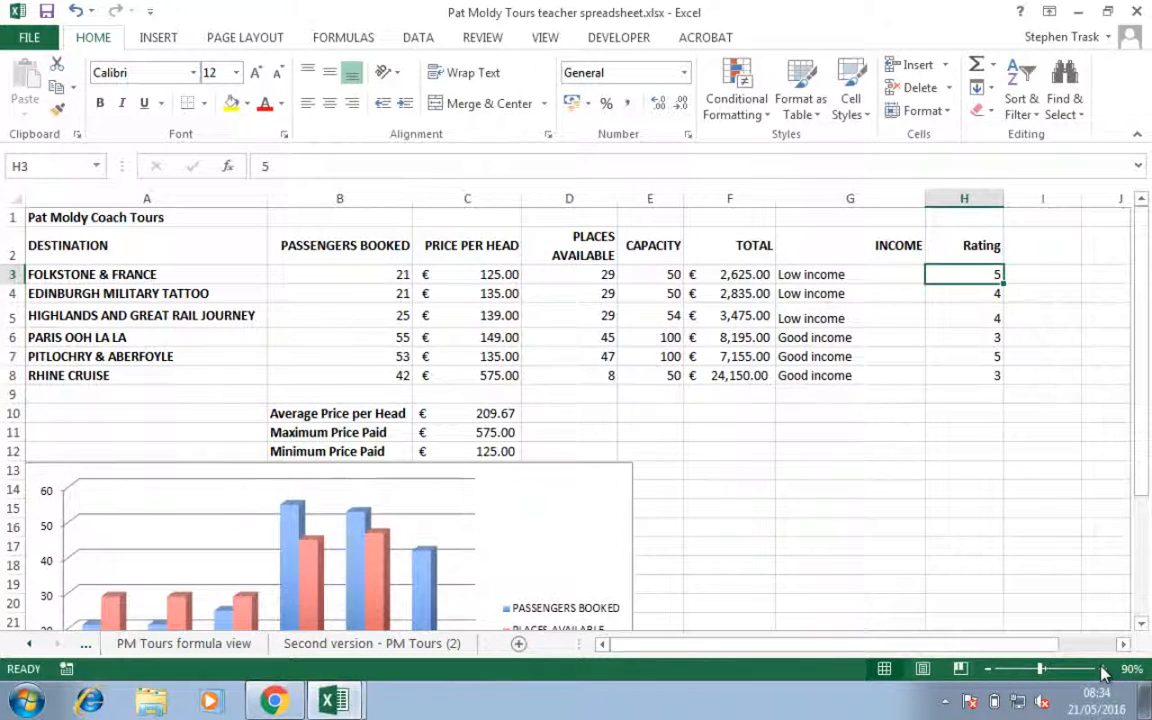
click(969, 378)
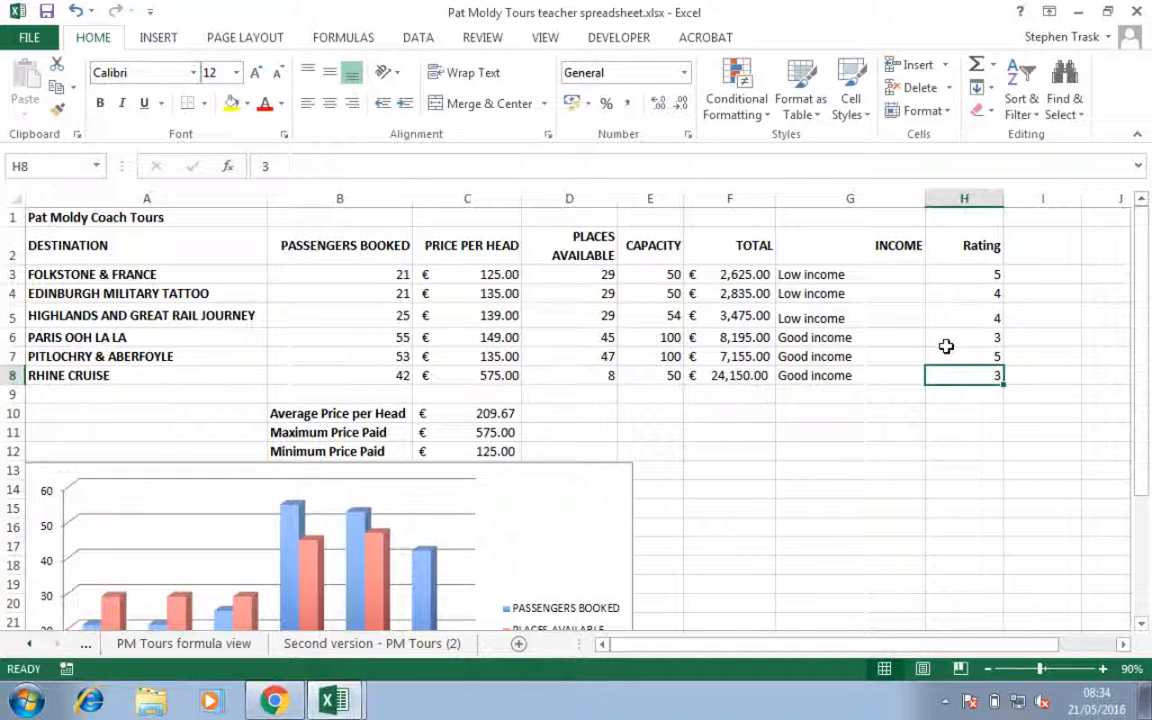
drag(967, 275, 985, 372)
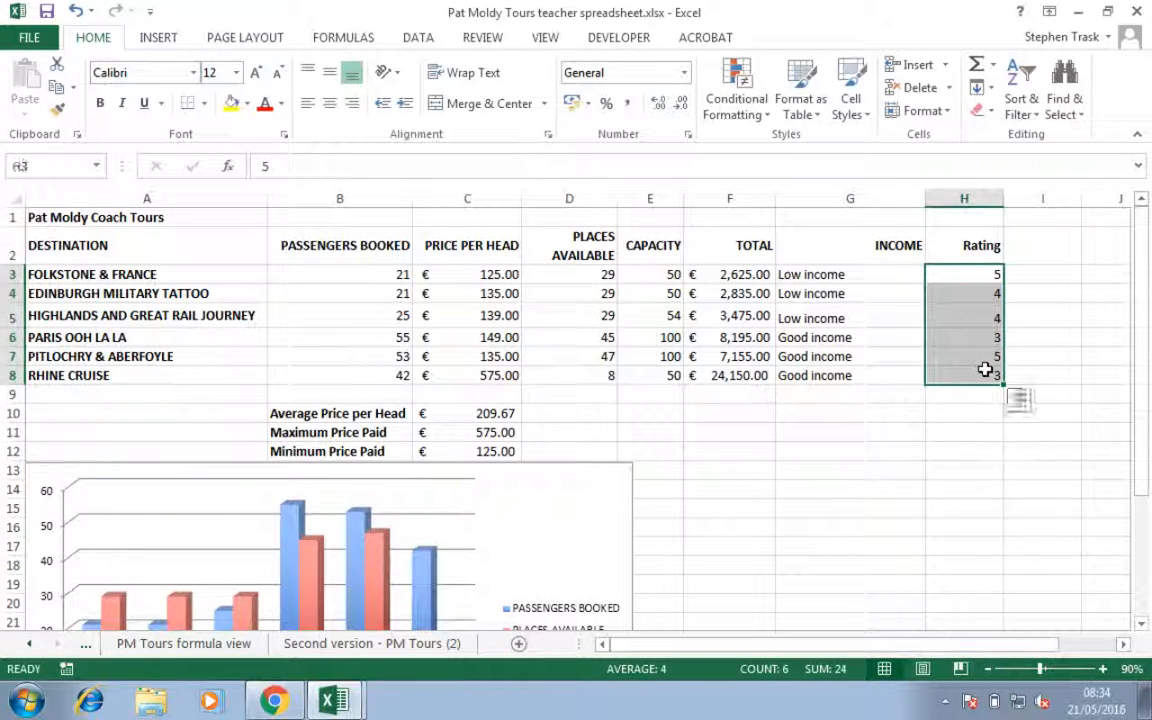
Enter the label "Number of 5 star ratings" in cell G10.
click(855, 414)
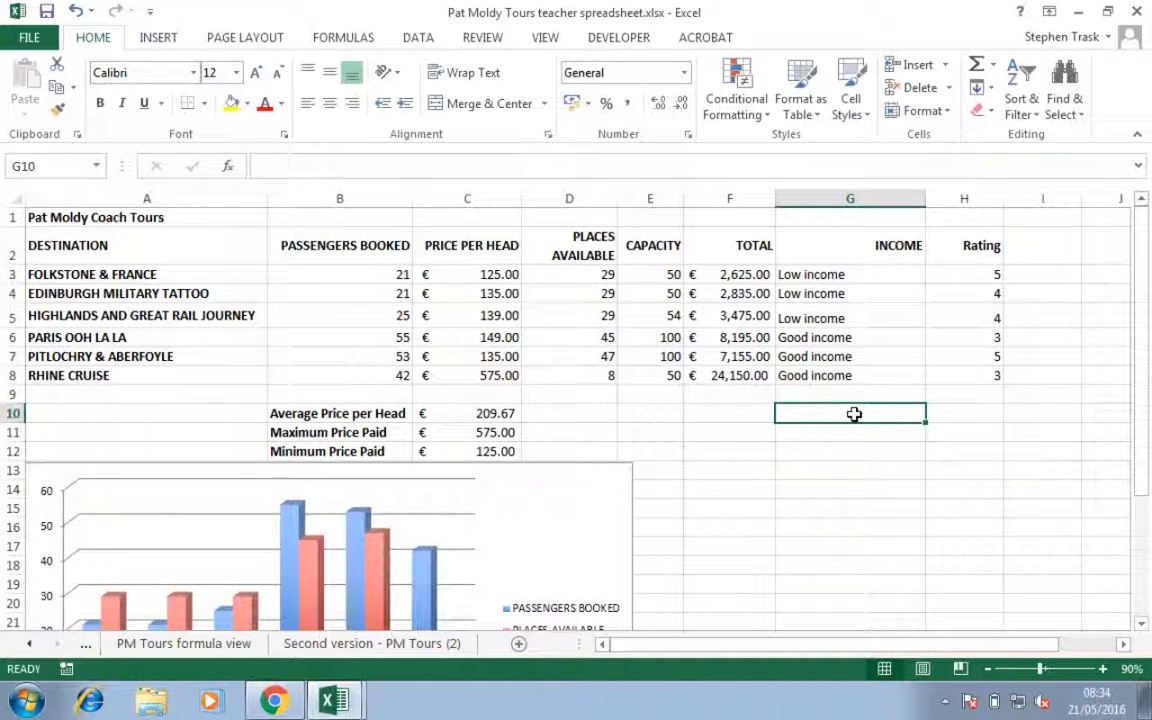
text(Nu)
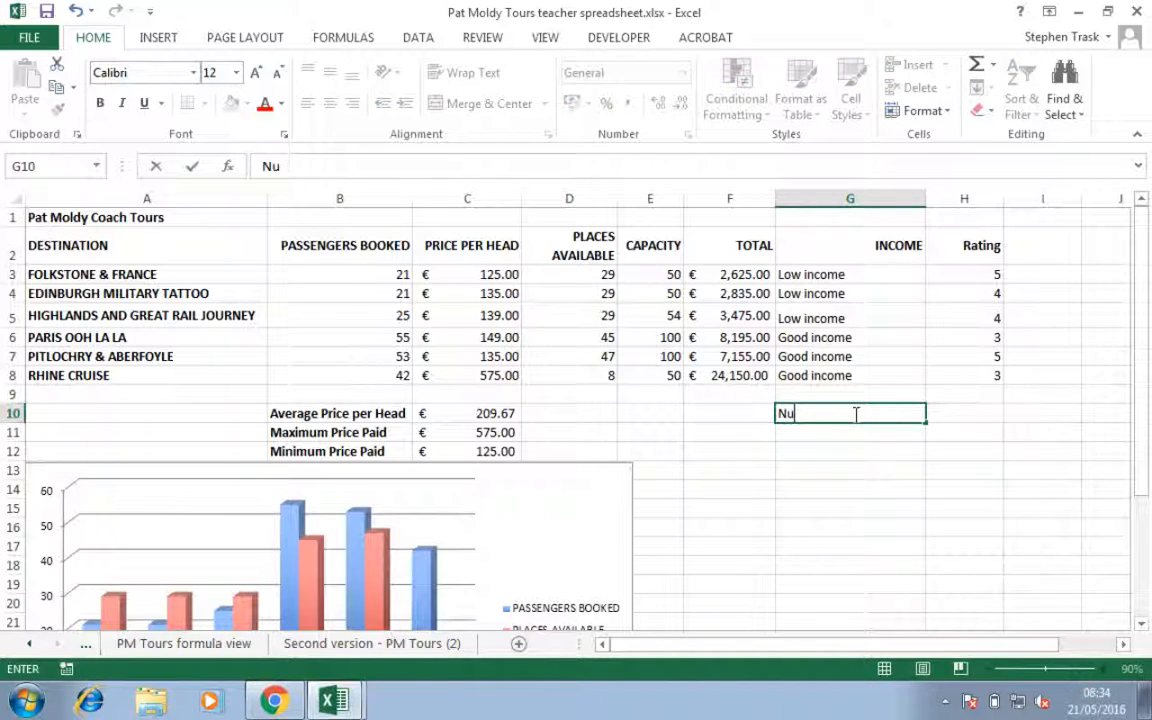
text(mber of )
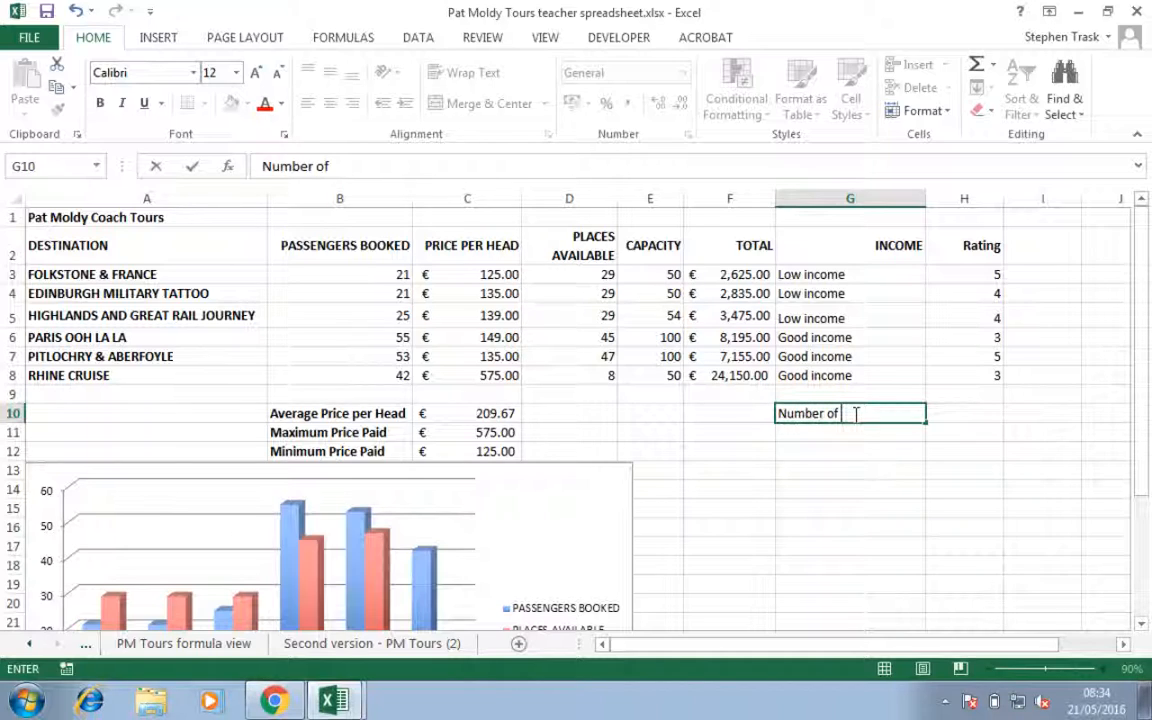
text(5 star ratings)
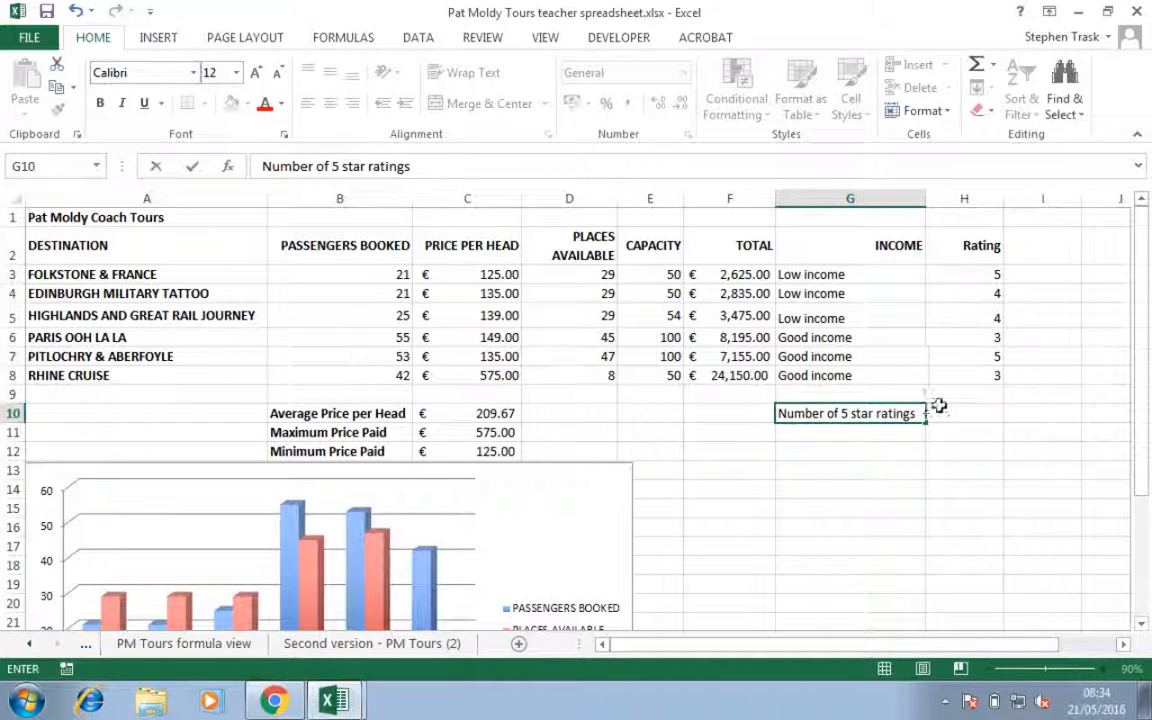
click(975, 410)
click(890, 411)
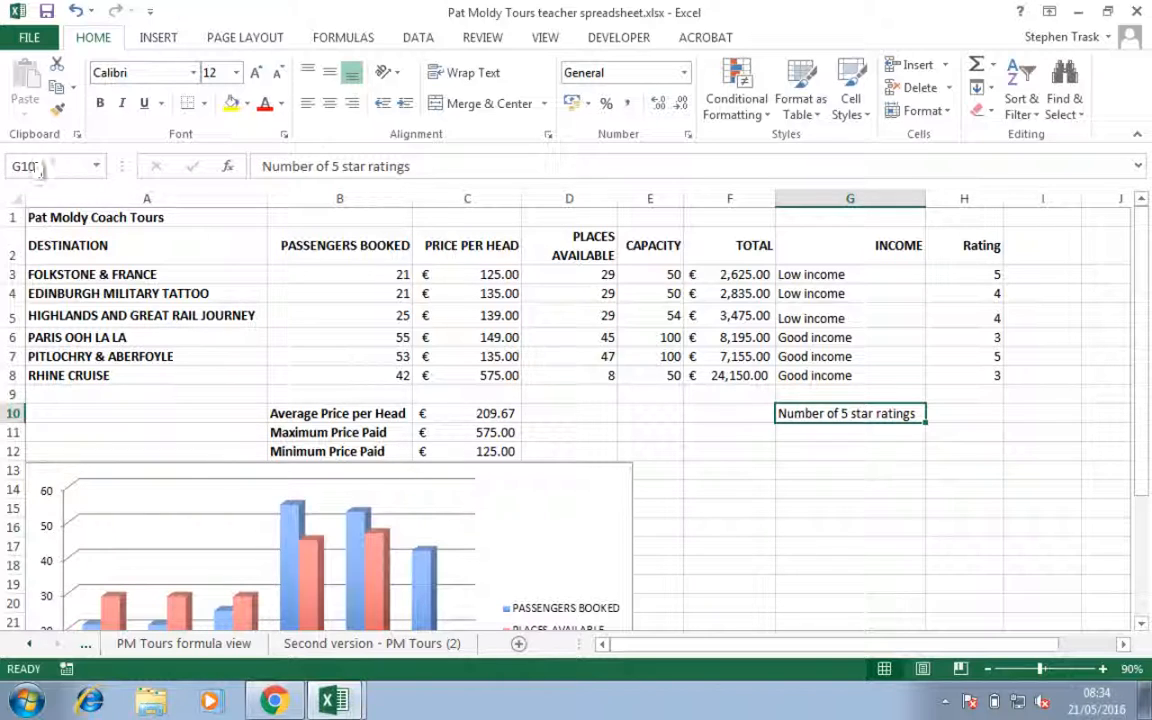
Enter the formula =COUNTIF(H3:H8,5) in cell H10 to count the 5 star ratings.
click(982, 410)
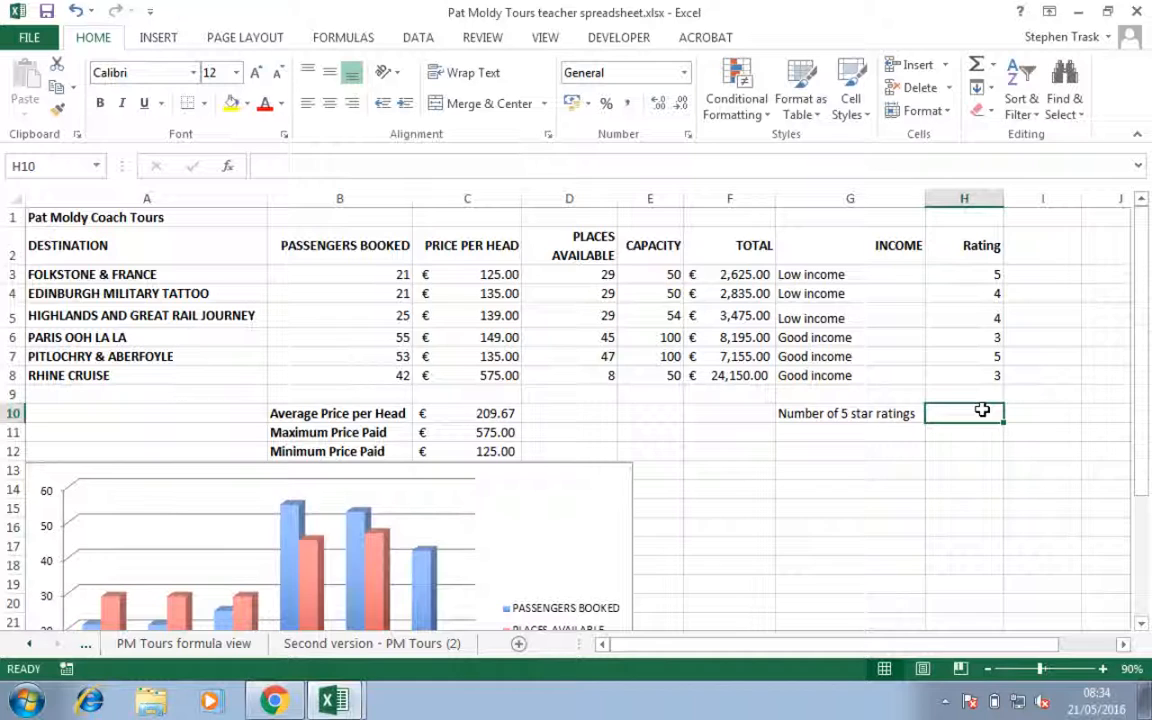
click(1102, 668)
click(1100, 668)
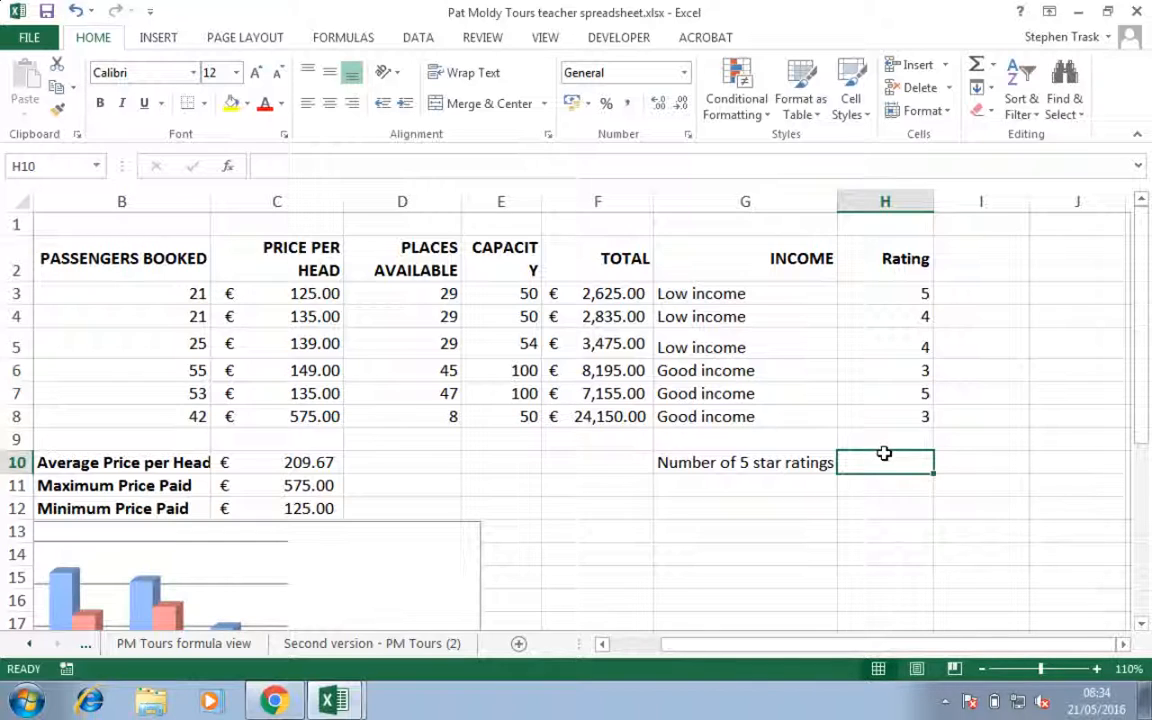
text(=)
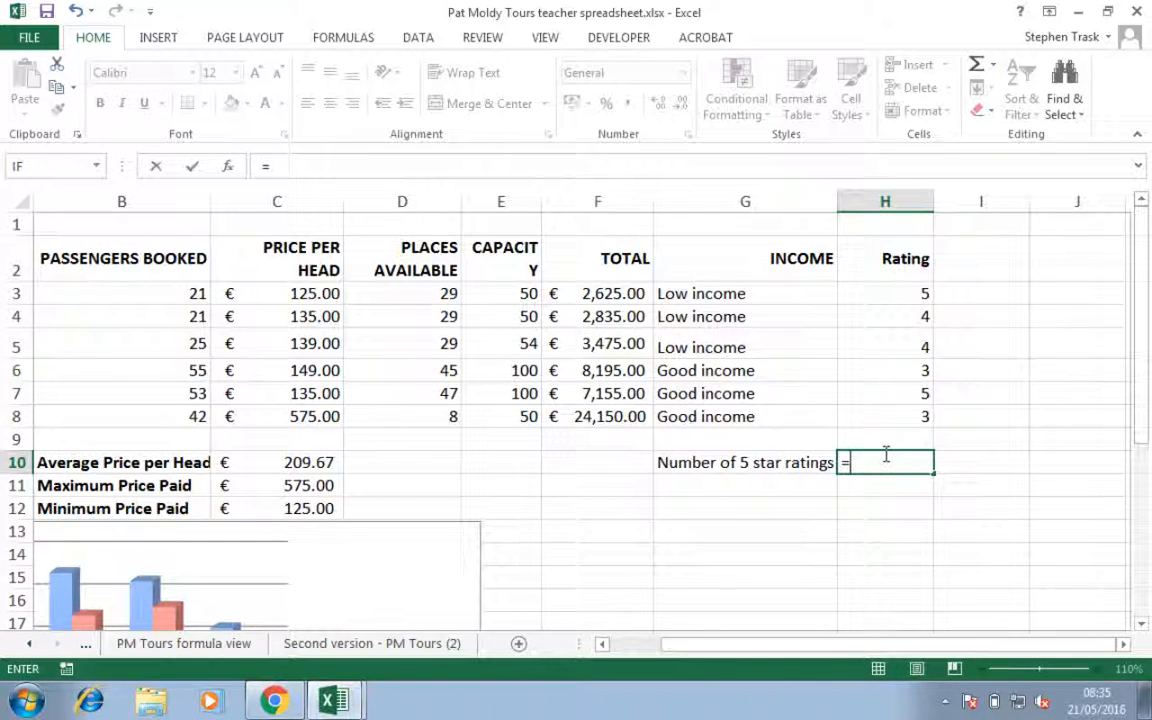
text(COUN)
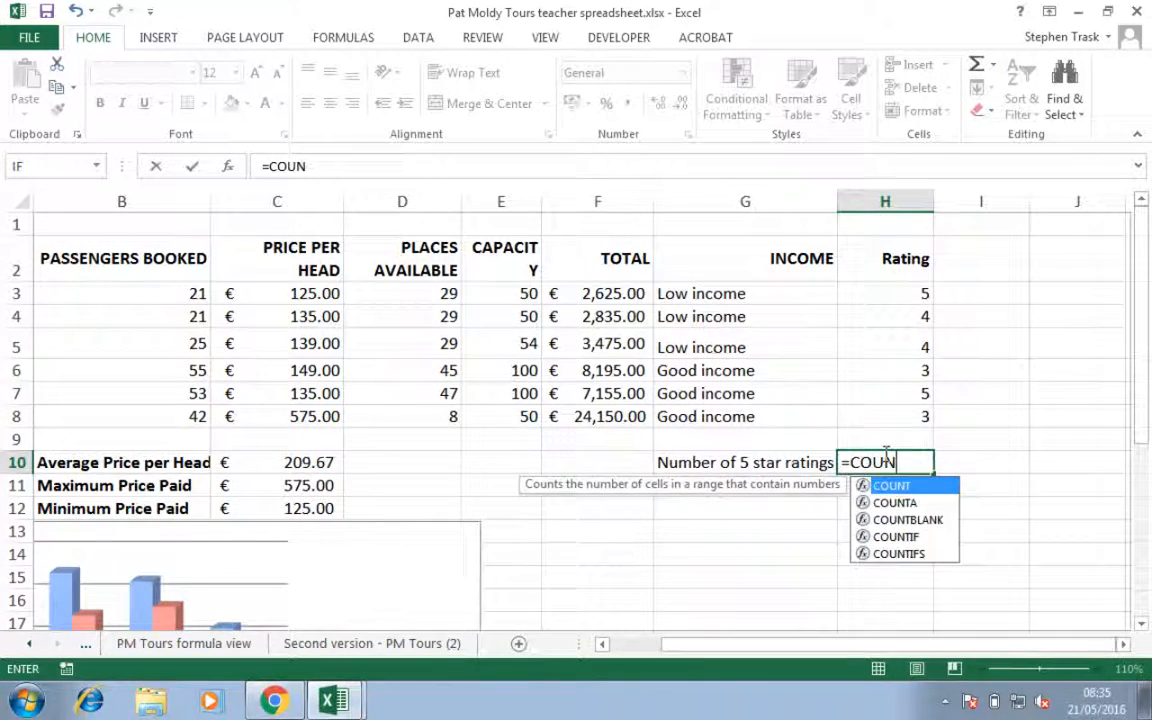
text(TIF)
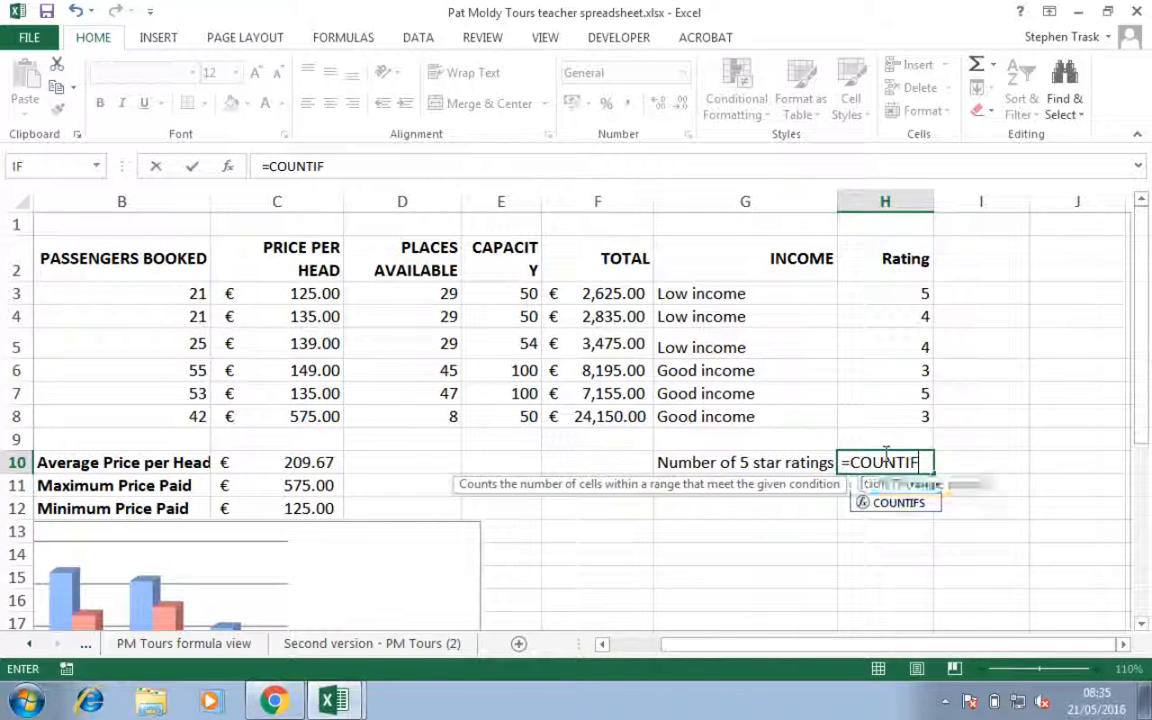
text(()
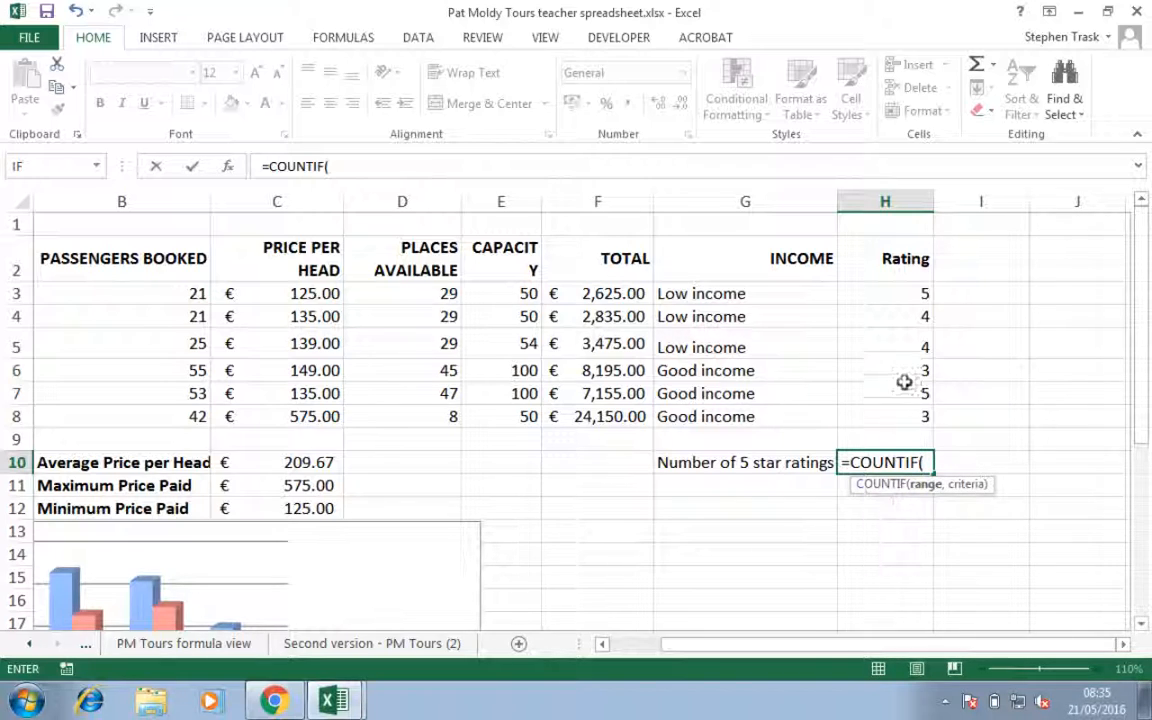
click(893, 288)
drag(893, 288, 894, 417)
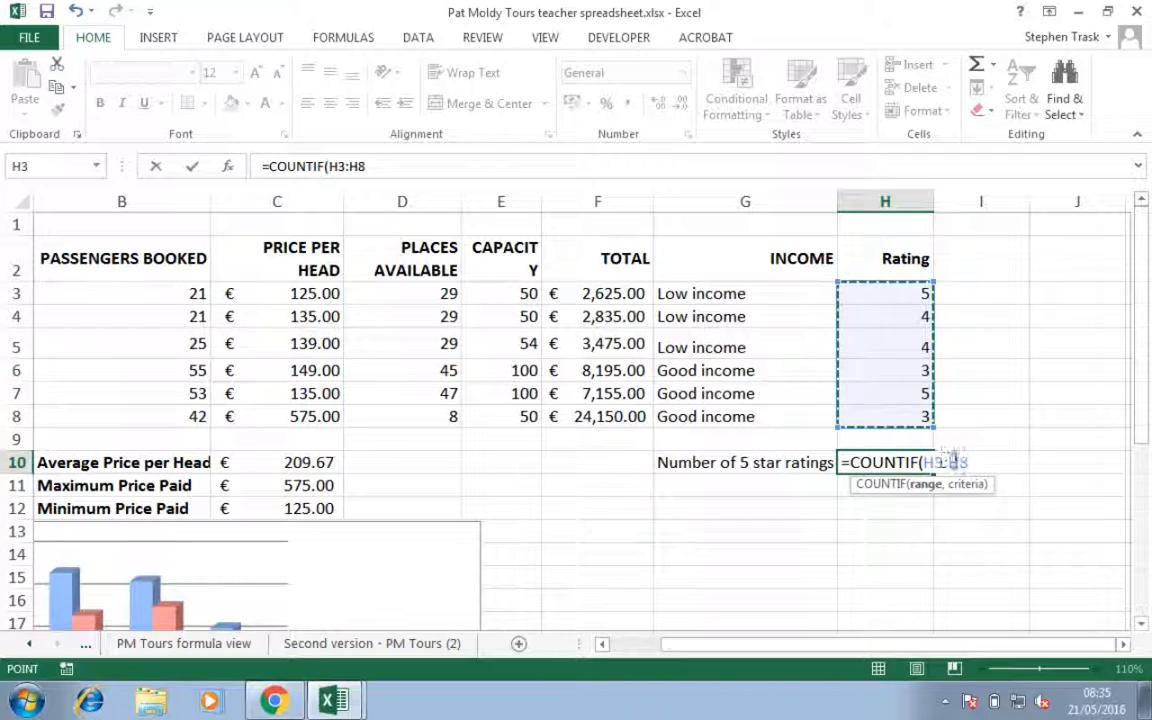
text(,)
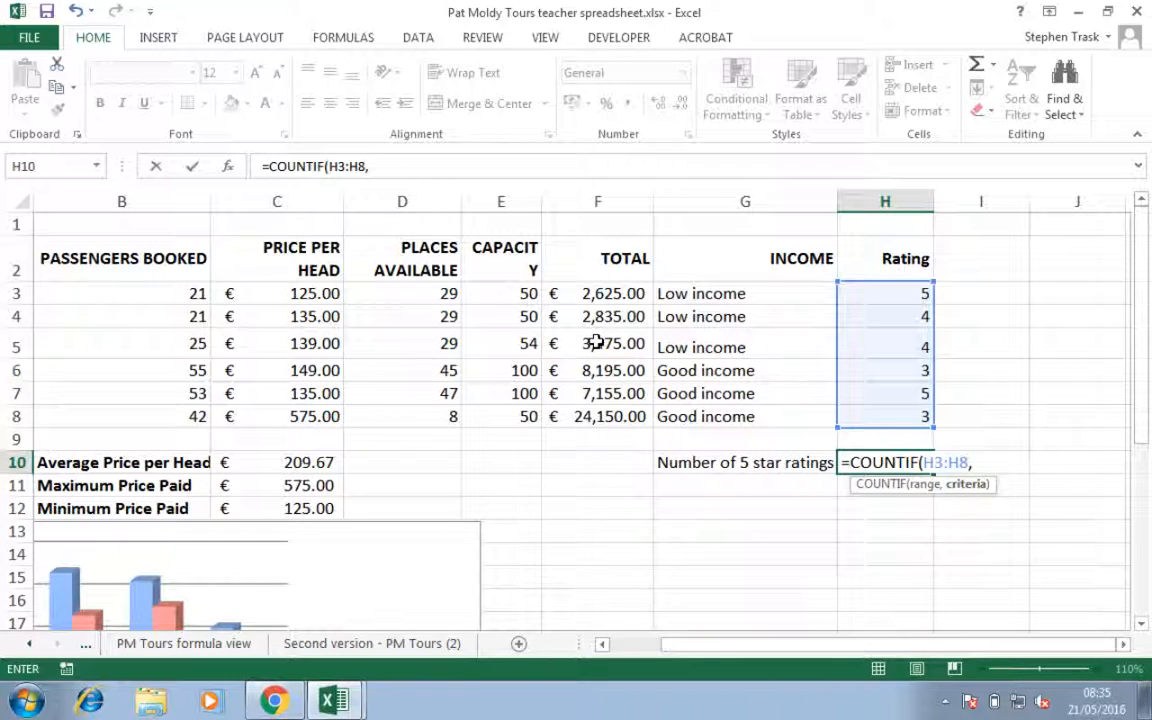
text(5))
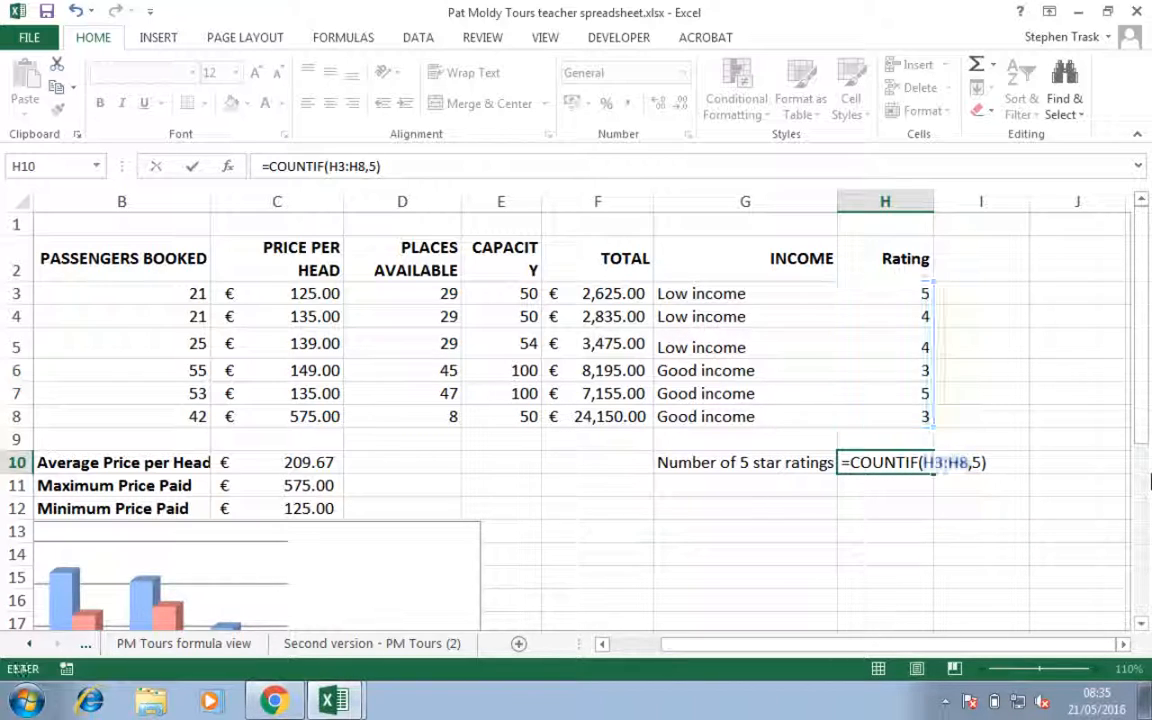
key(Return)
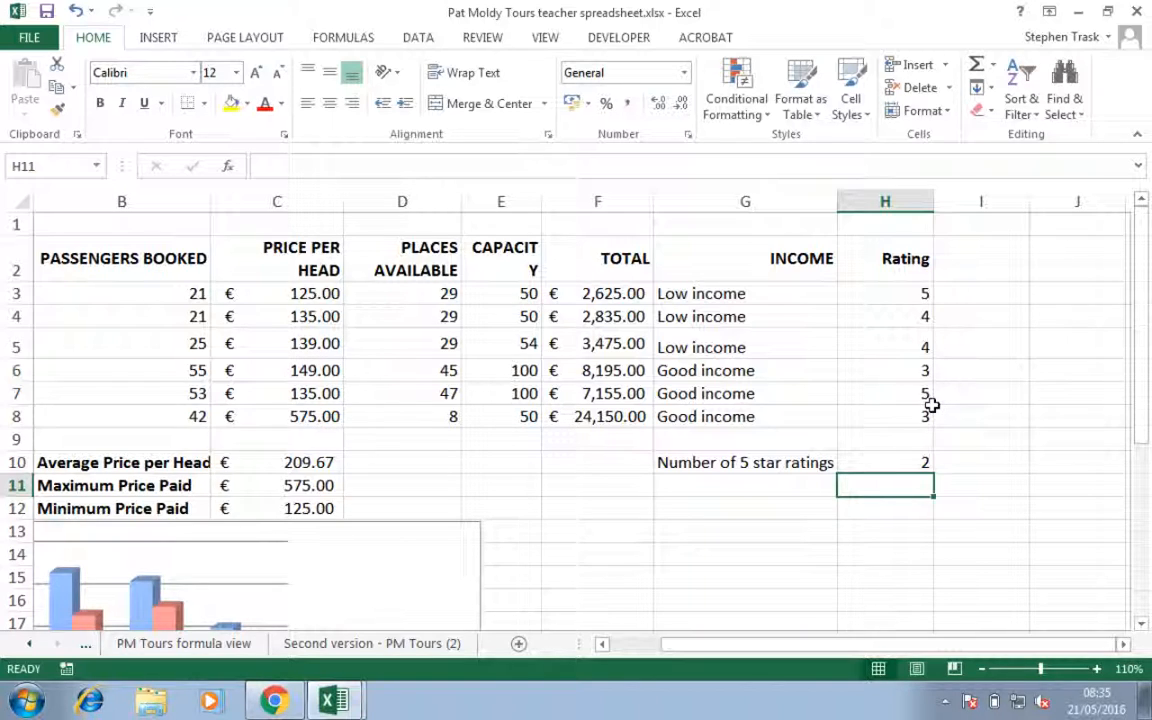
Check the COUNTIF formula in H10 against the 5 star ratings in H3 and H7.
click(880, 460)
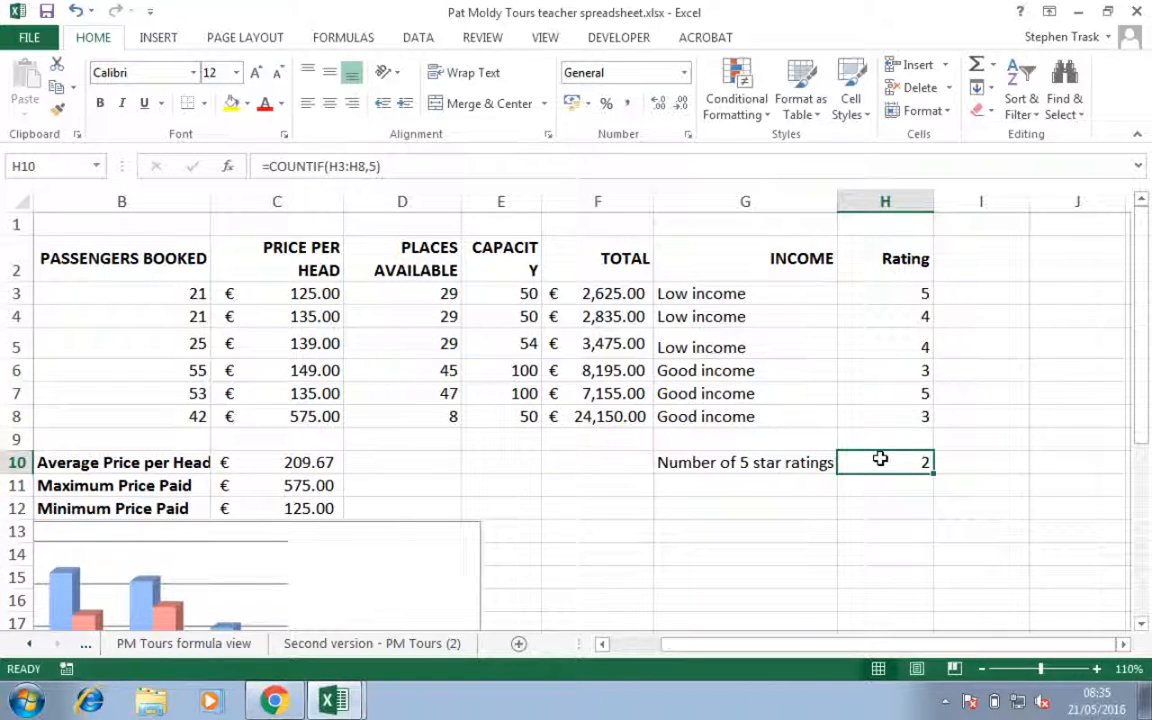
click(868, 292)
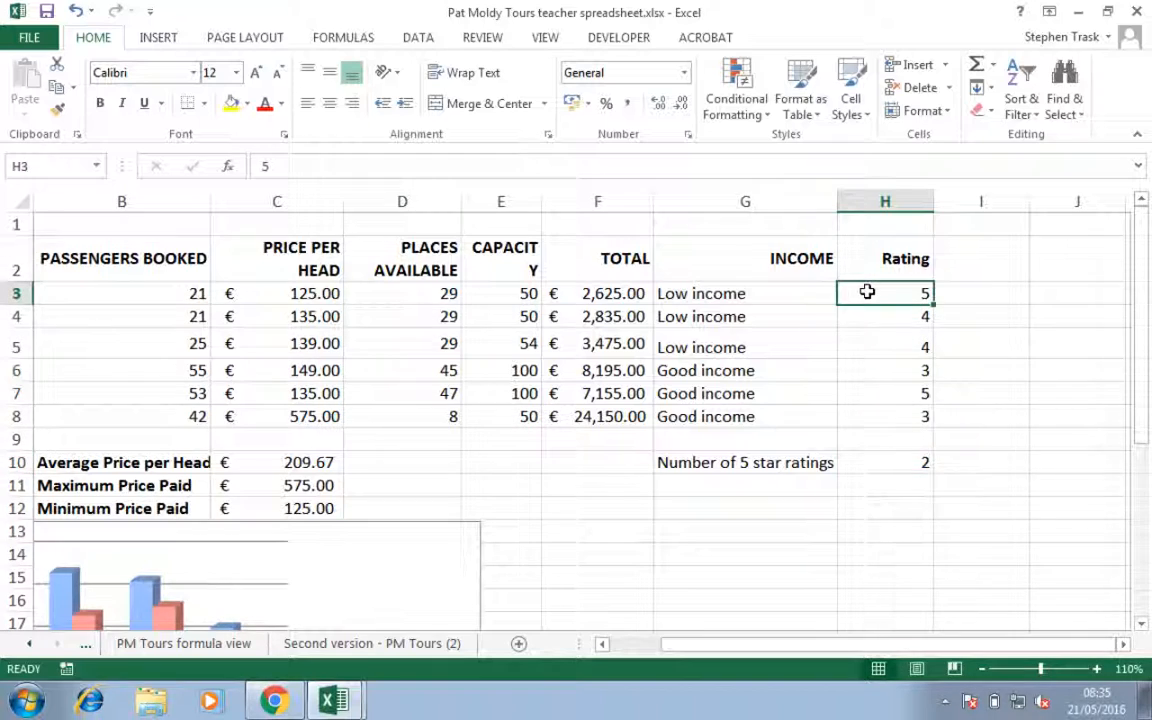
click(891, 400)
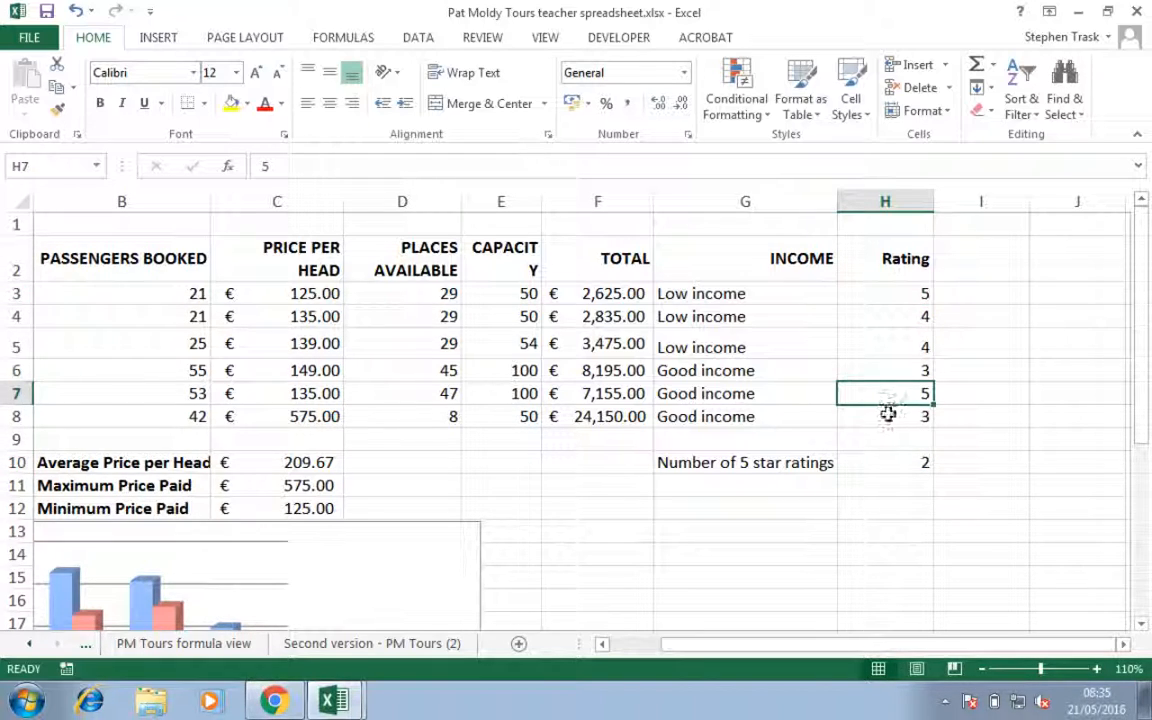
Test the count by setting the Highlands and Great Rail Journey rating in H5 to 5, and undo that change.
click(893, 342)
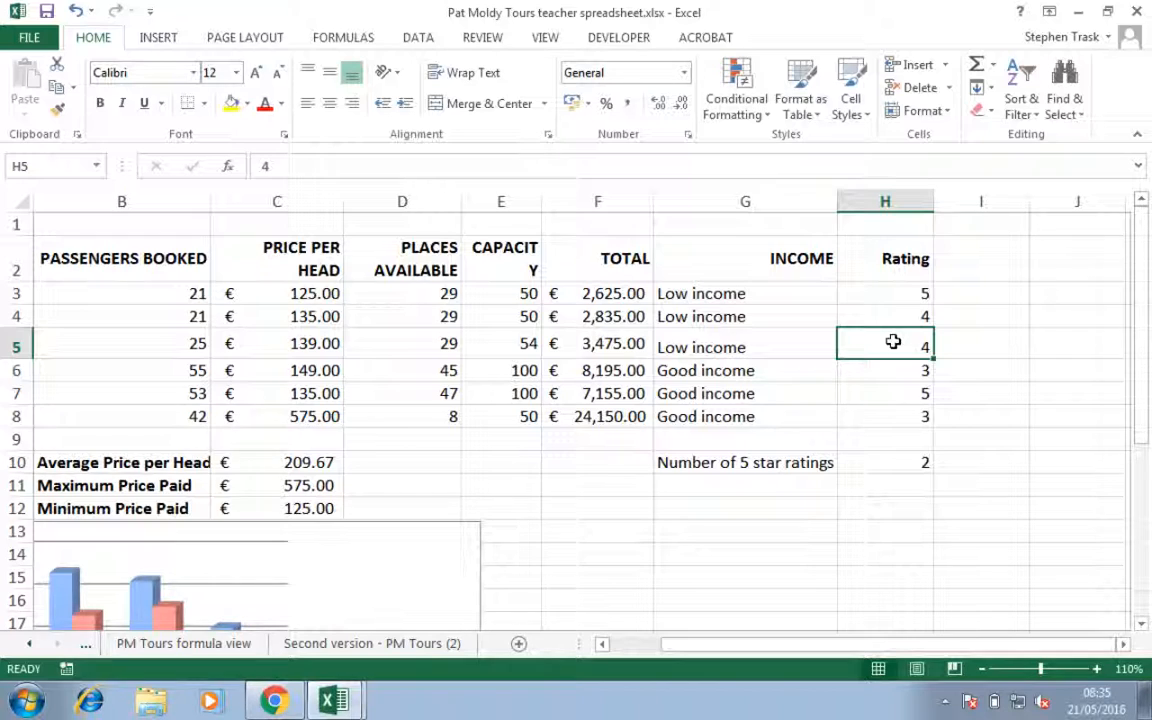
text(5)
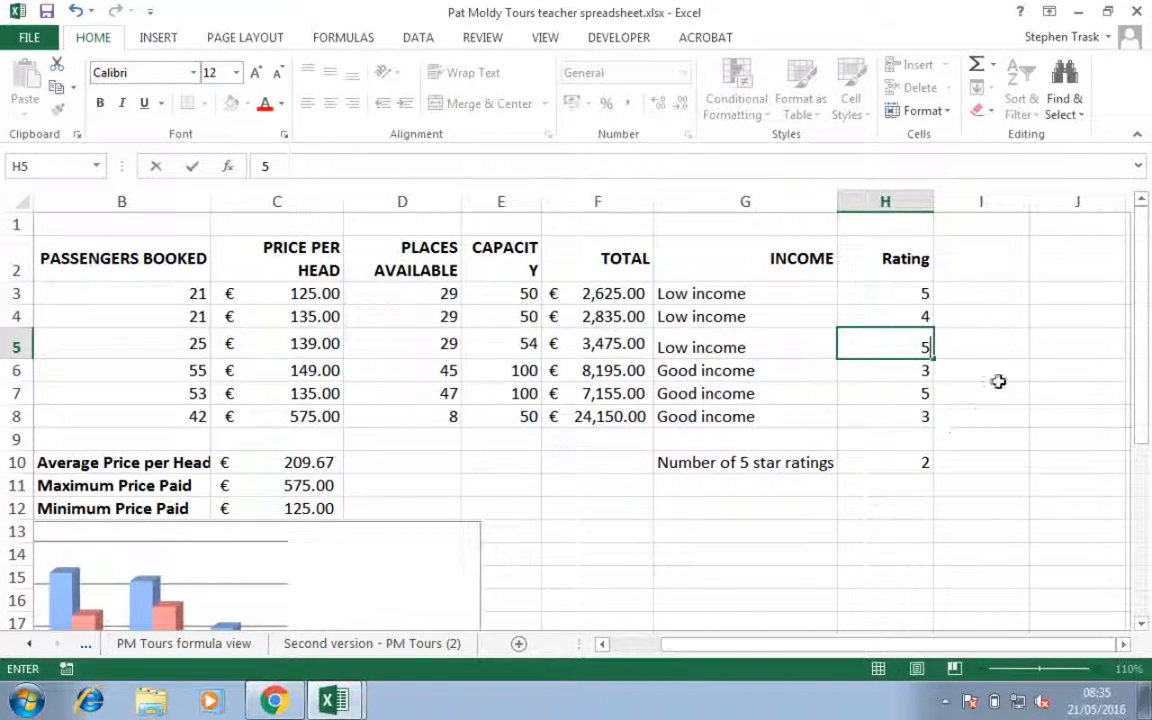
key(Return)
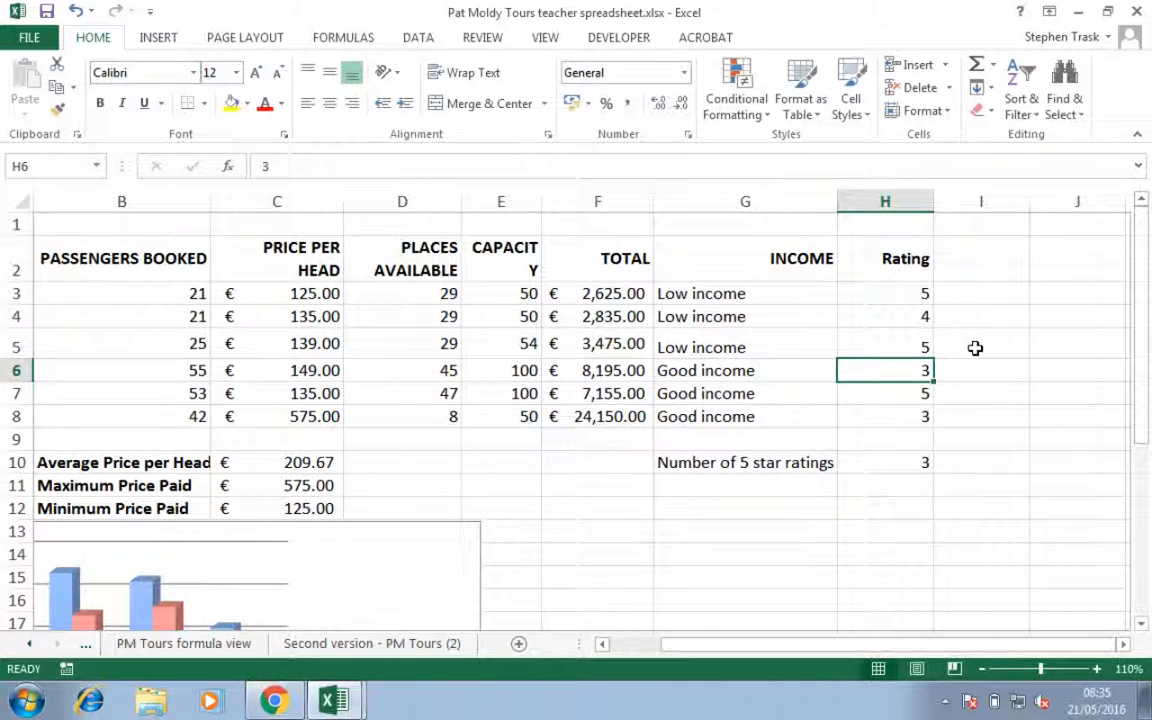
key(ctrl+z)
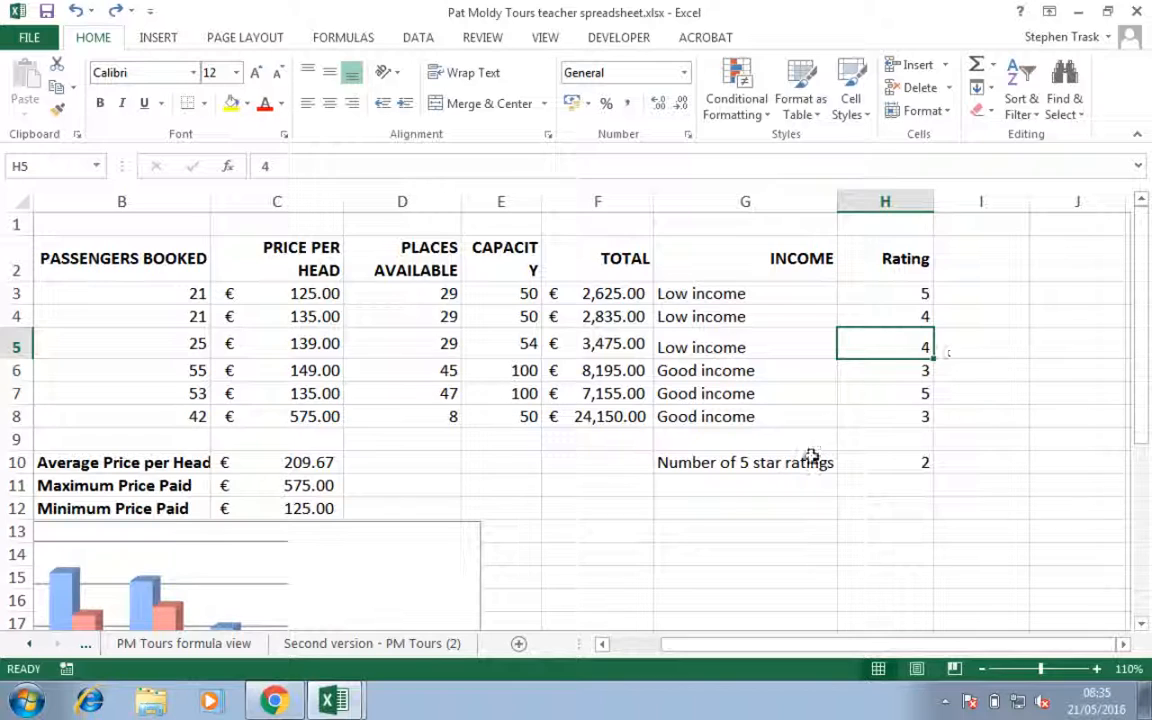
Change the criterion in the H10 formula to 1 so it reads =COUNTIF(H3:H8,1).
double_click(880, 464)
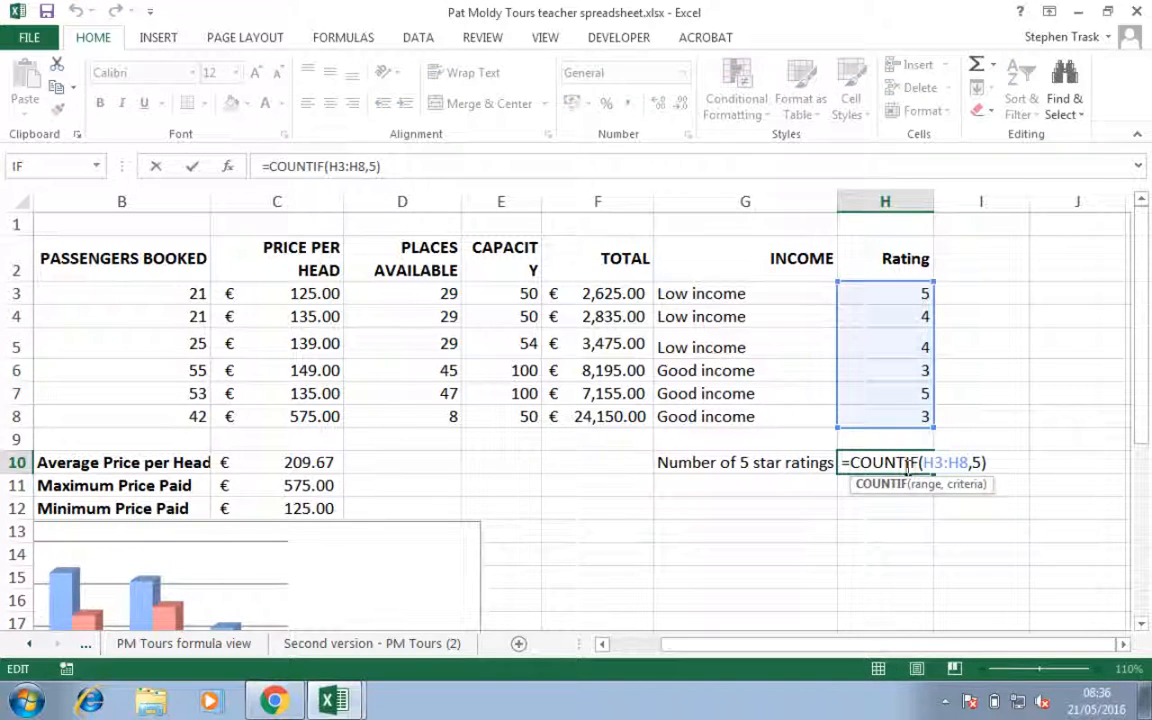
click(980, 461)
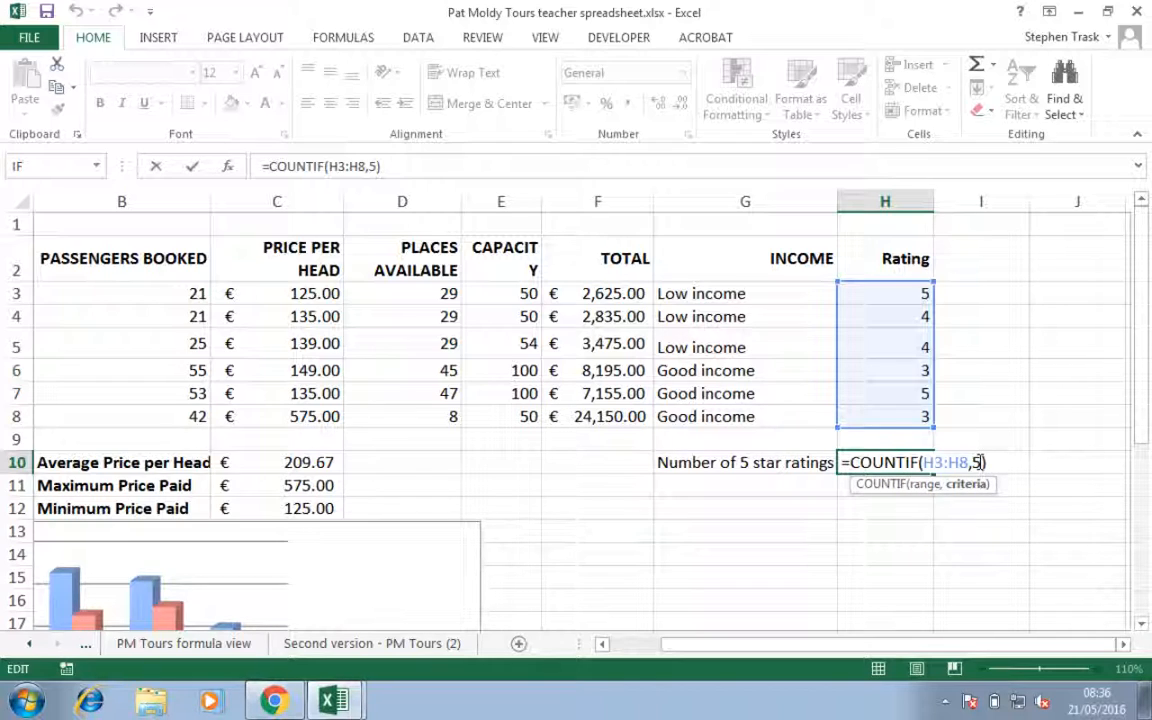
key(BackSpace)
text(1)
key(Return)
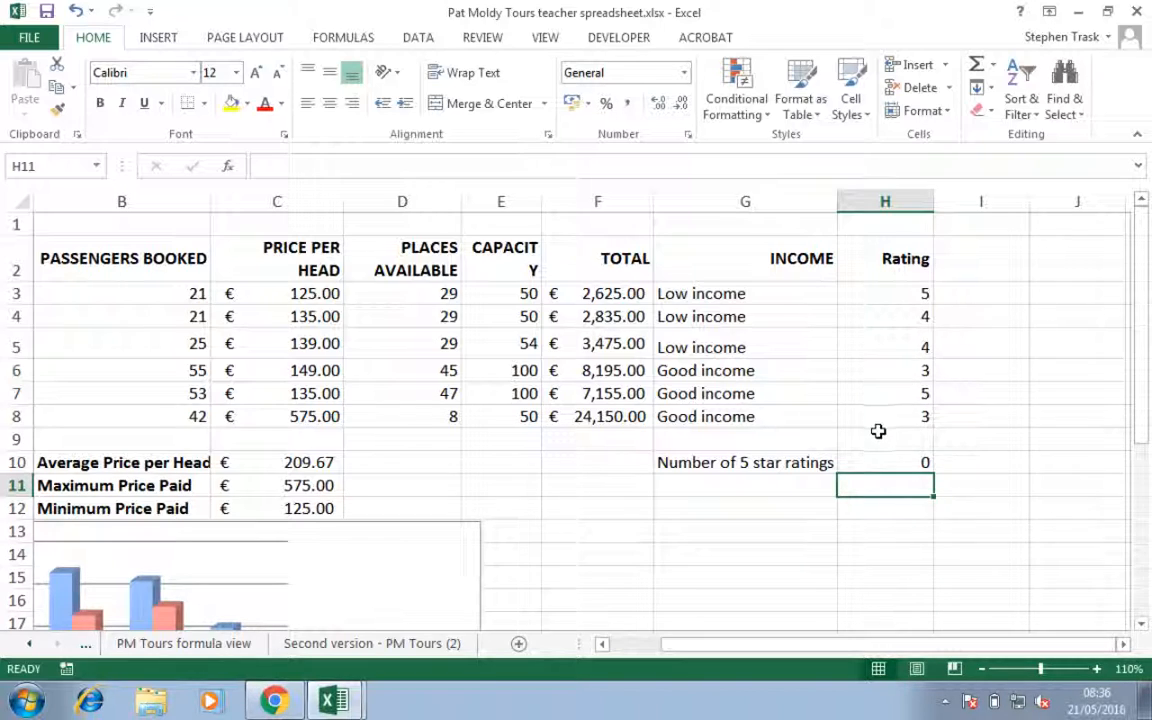
Set the tour ratings in cells H4, H6 and H7 to 1 to test the count.
click(875, 315)
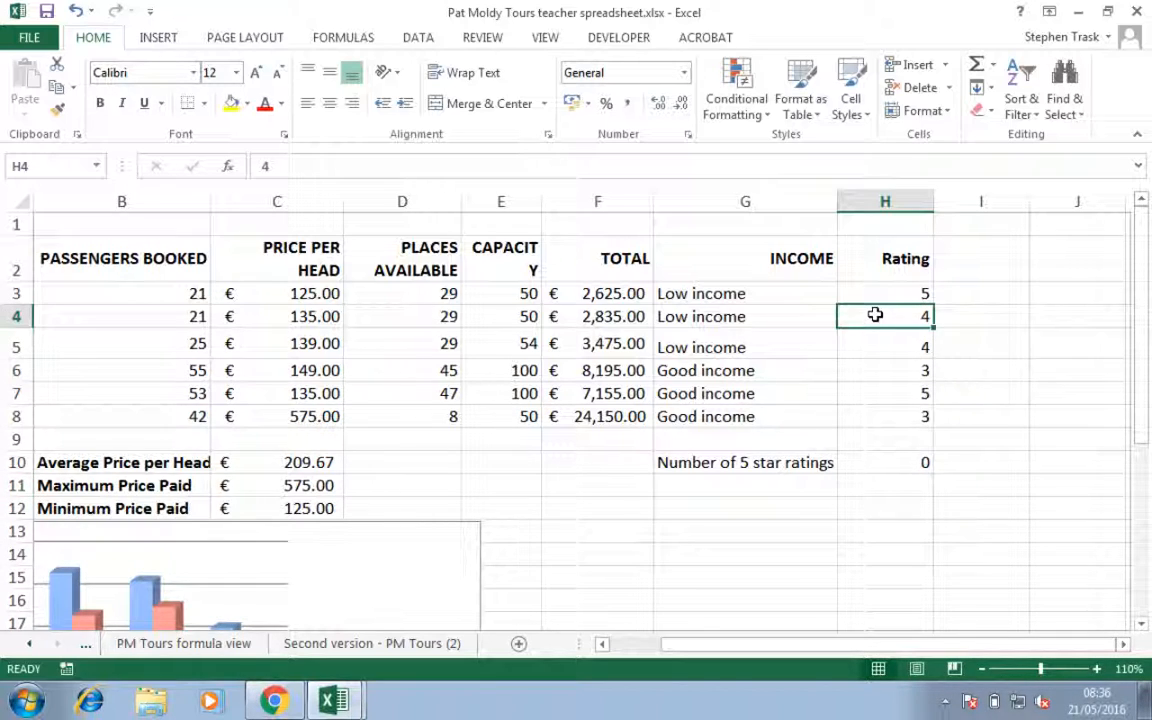
text(1)
key(Return)
key(Return)
text(1)
key(Return)
text(1)
key(Return)
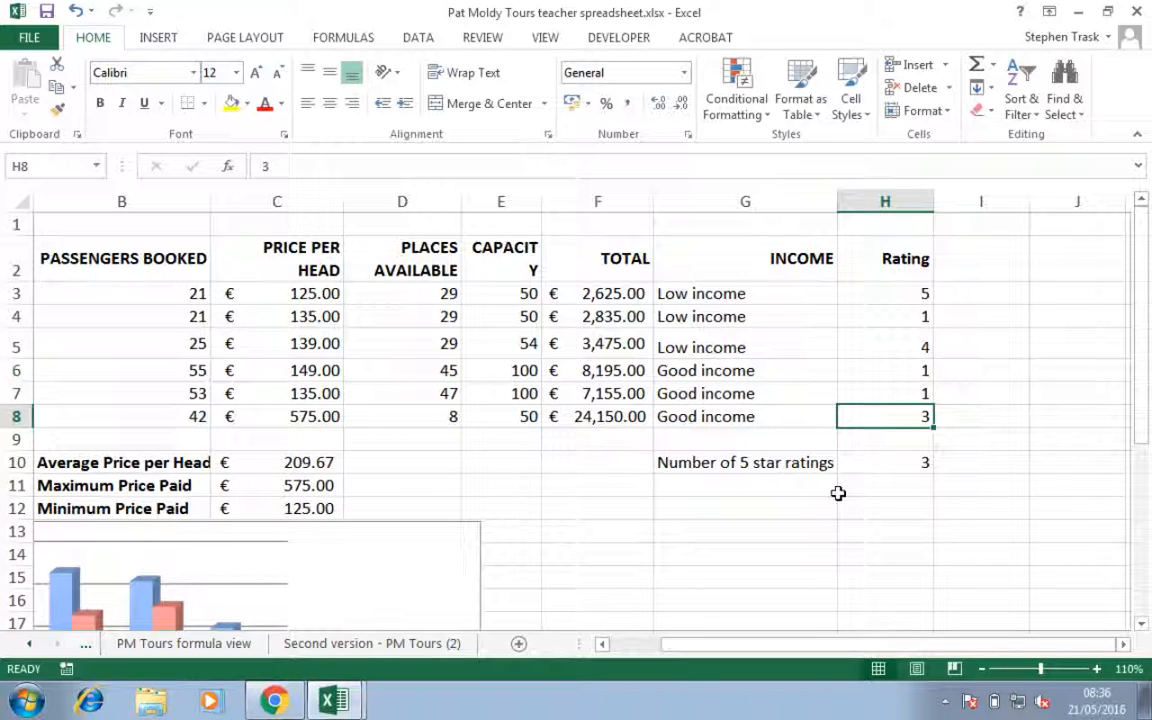
Open the COUNTIF formula in H10 to review its range and criterion against the ratings.
double_click(912, 462)
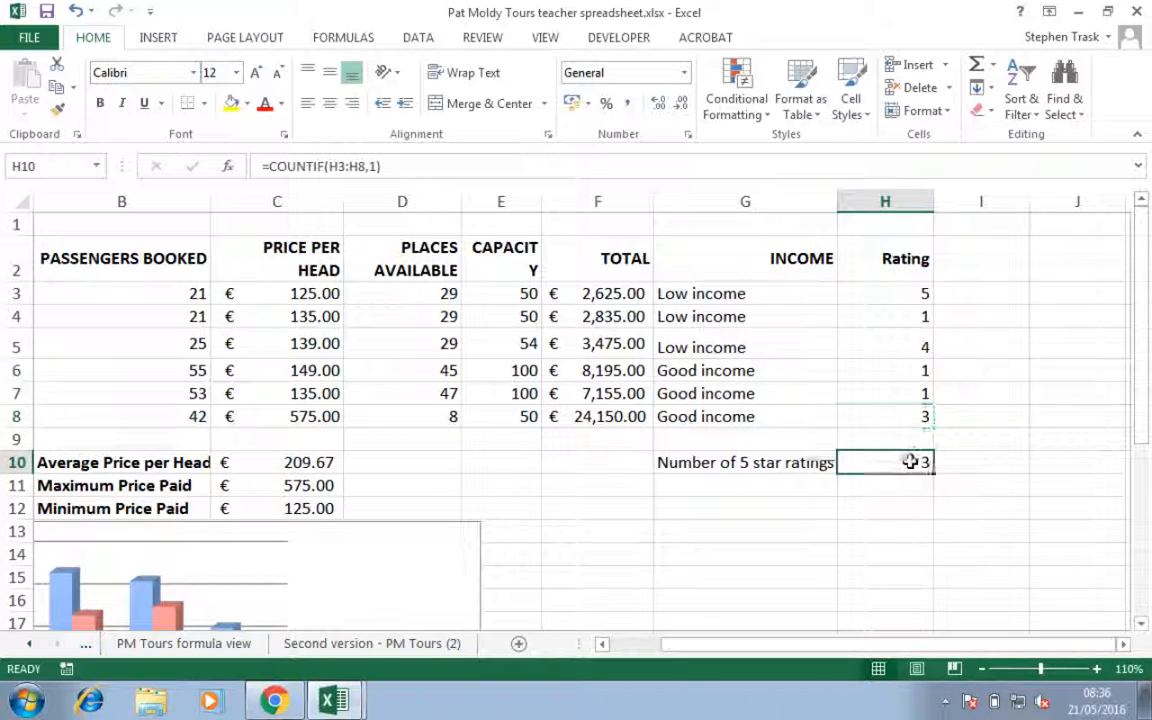
click(1018, 462)
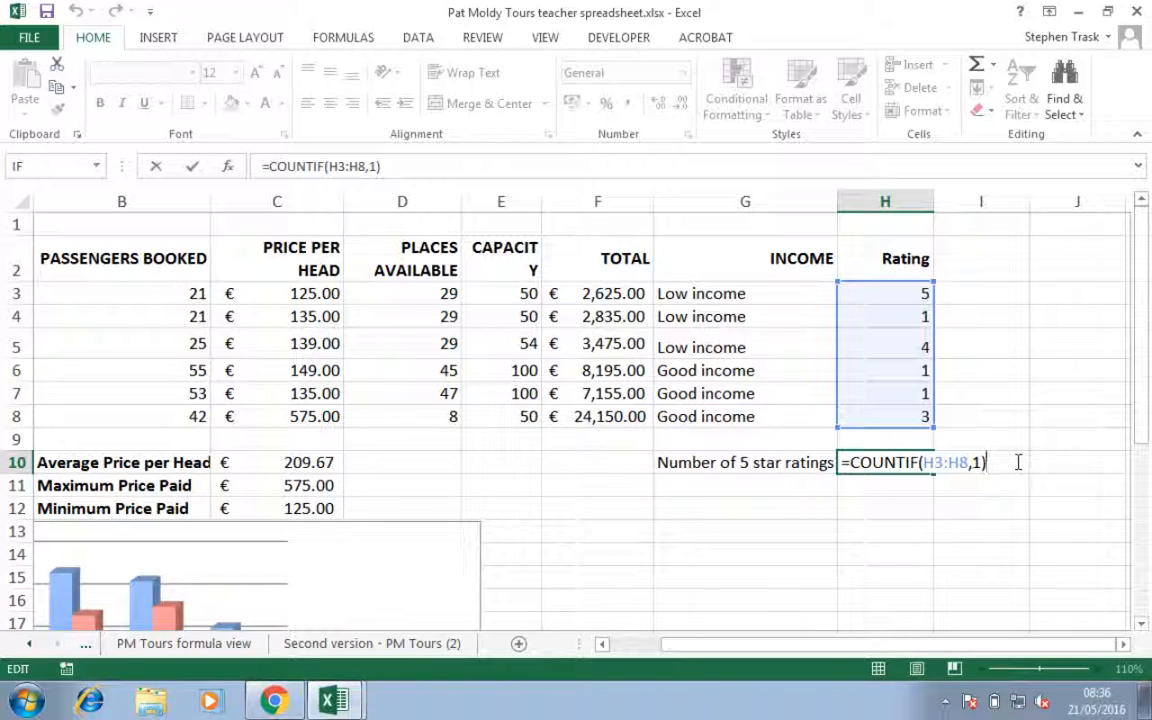
key(super+Tab)
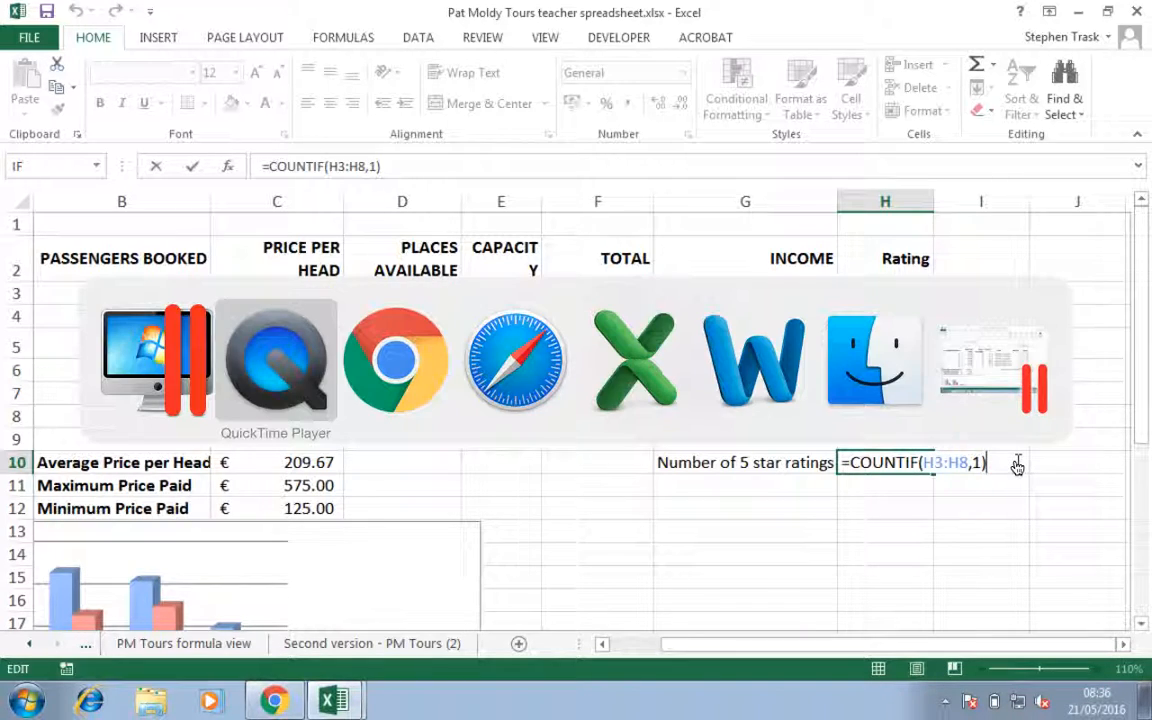